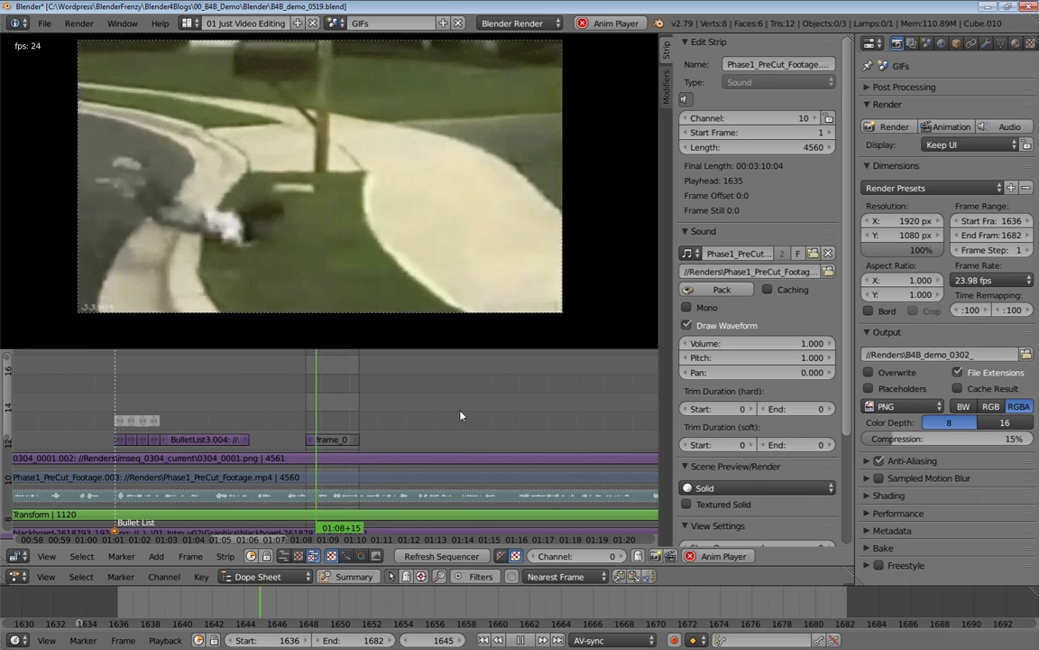
- Switch from Blender to the Chrome tab showing the kid faceplant GIF on Threadbombing
key(alt+Tab)
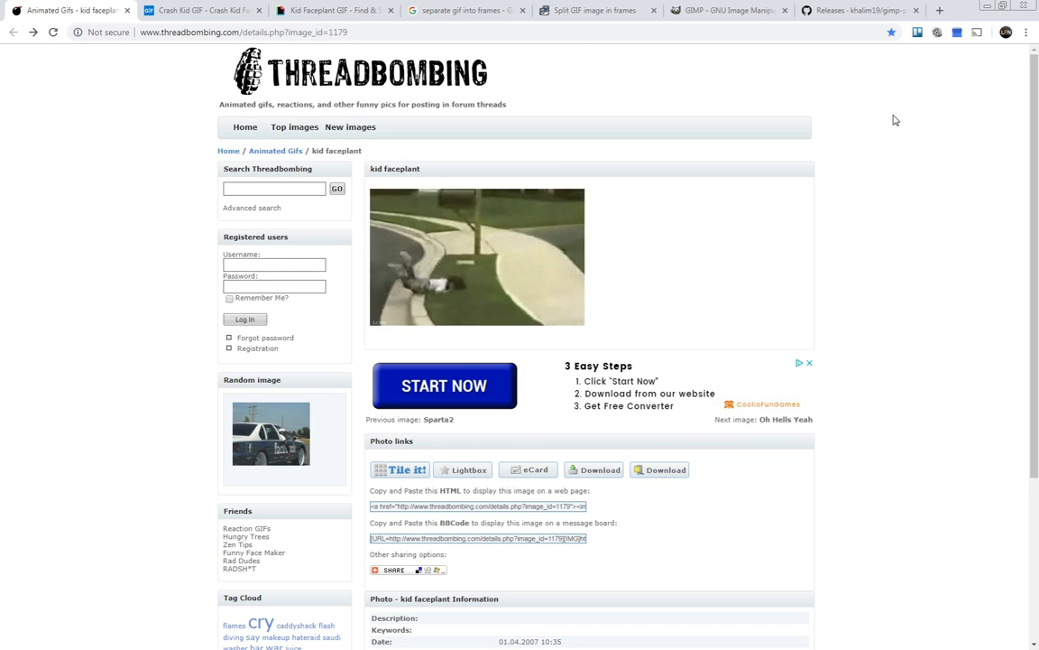
click(203, 9)
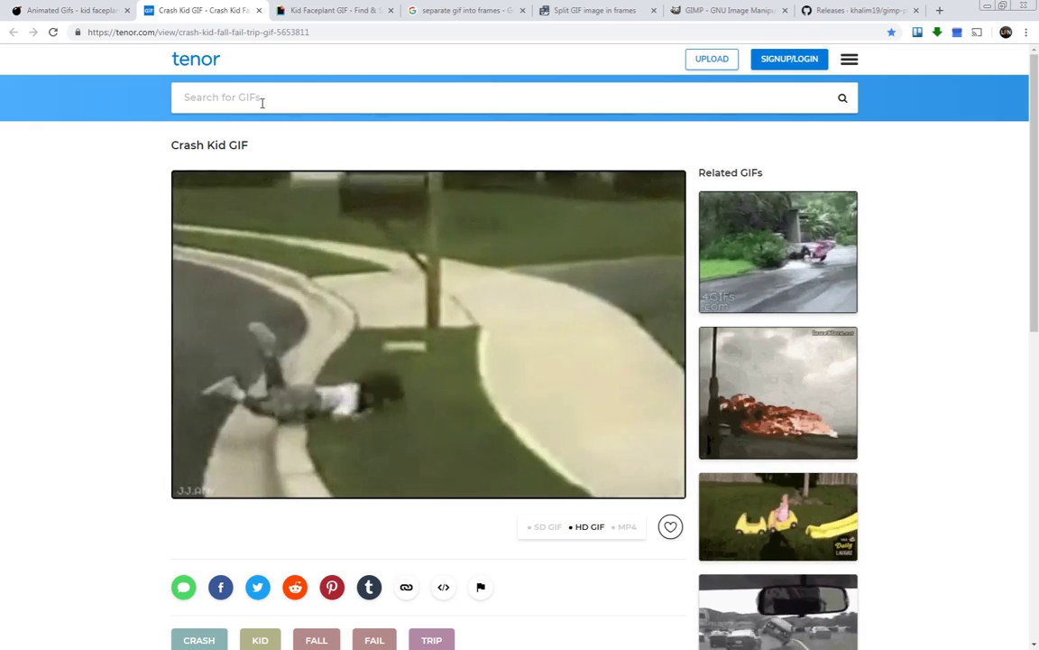
click(318, 11)
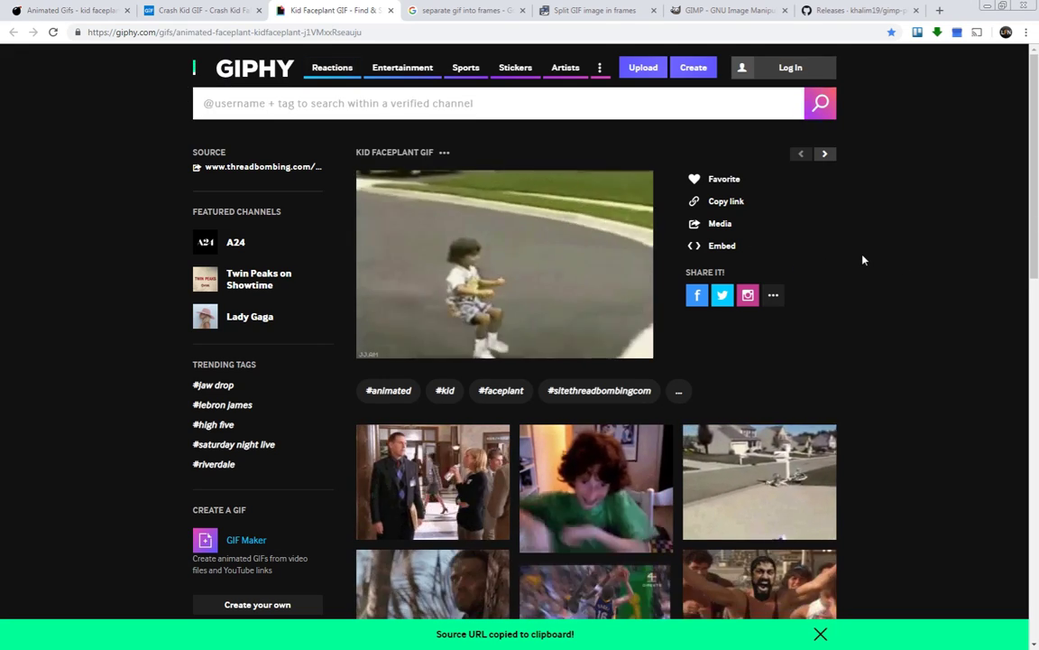
click(55, 10)
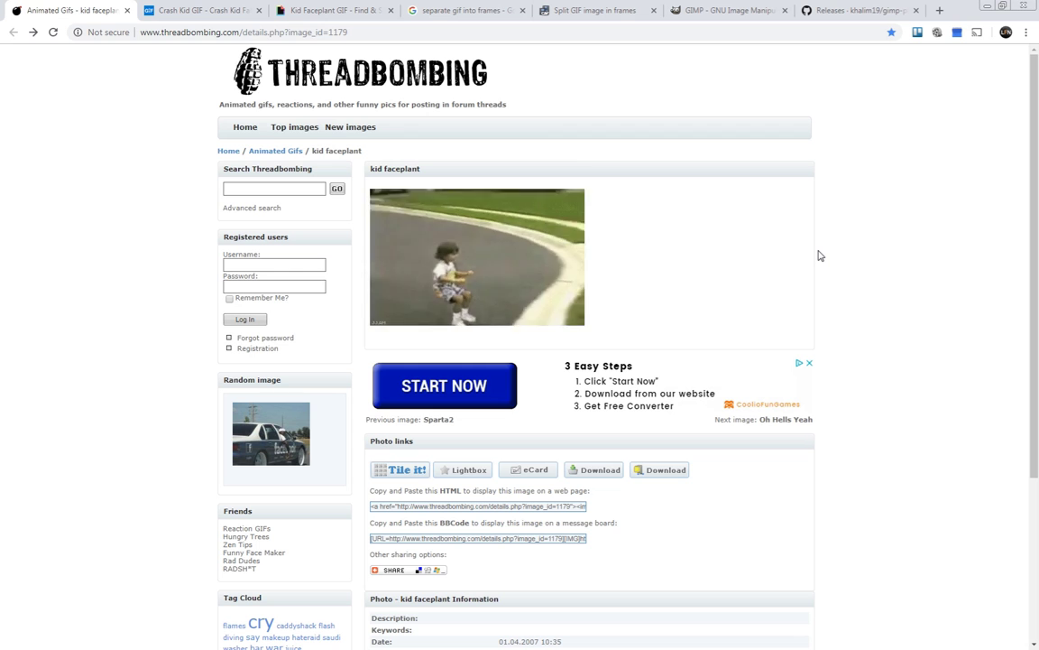
- Try downloading the GIF, cancel the save, and show the 'separate gif into frames' Google results
click(602, 471)
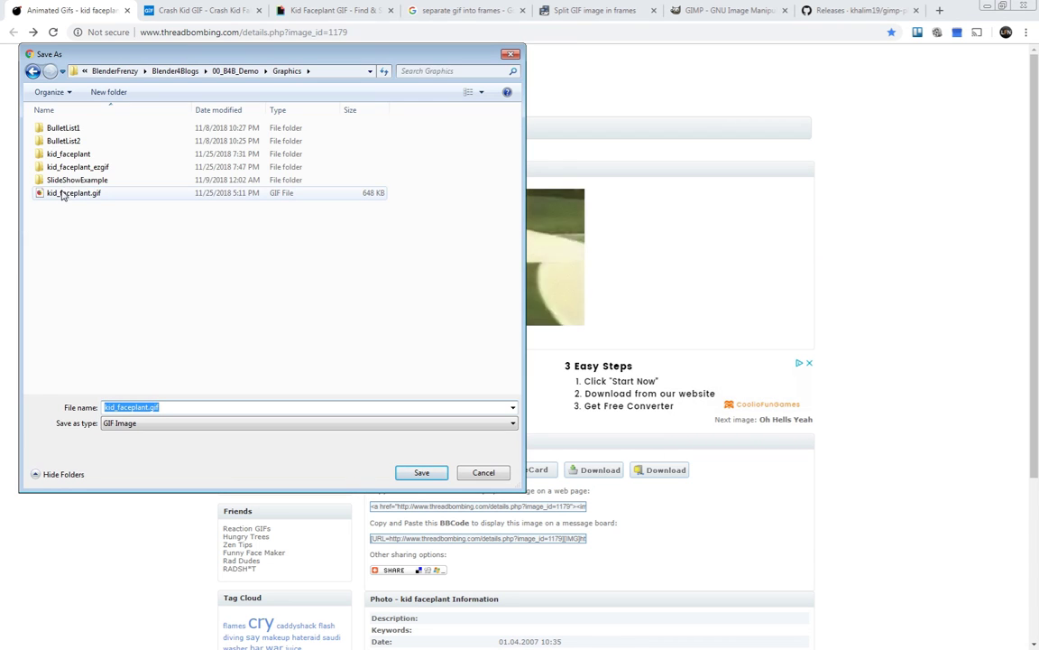
click(484, 473)
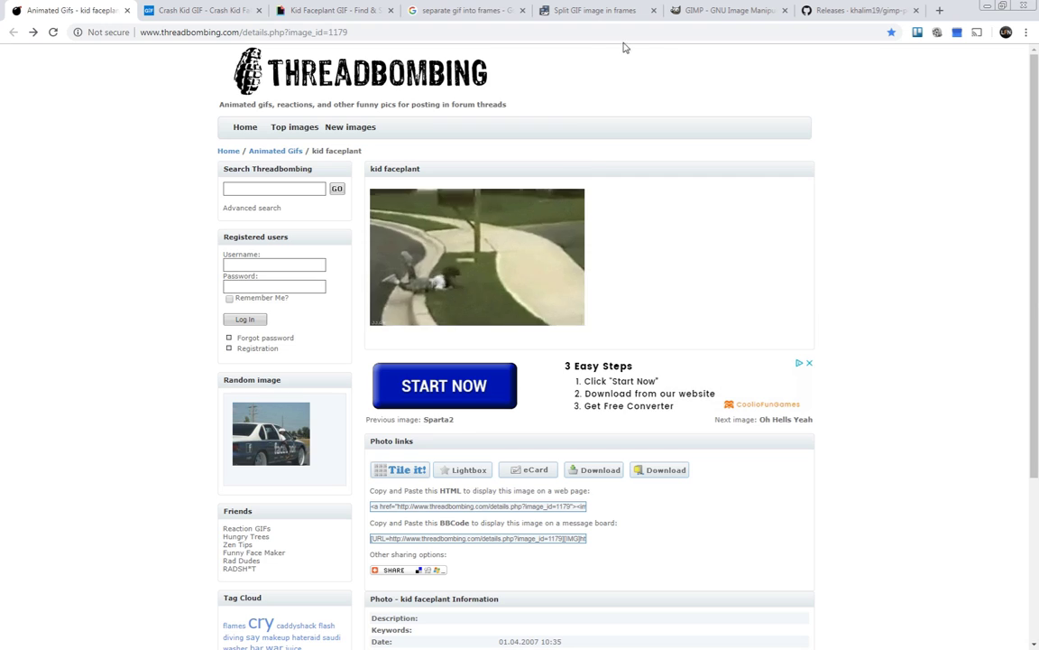
click(464, 12)
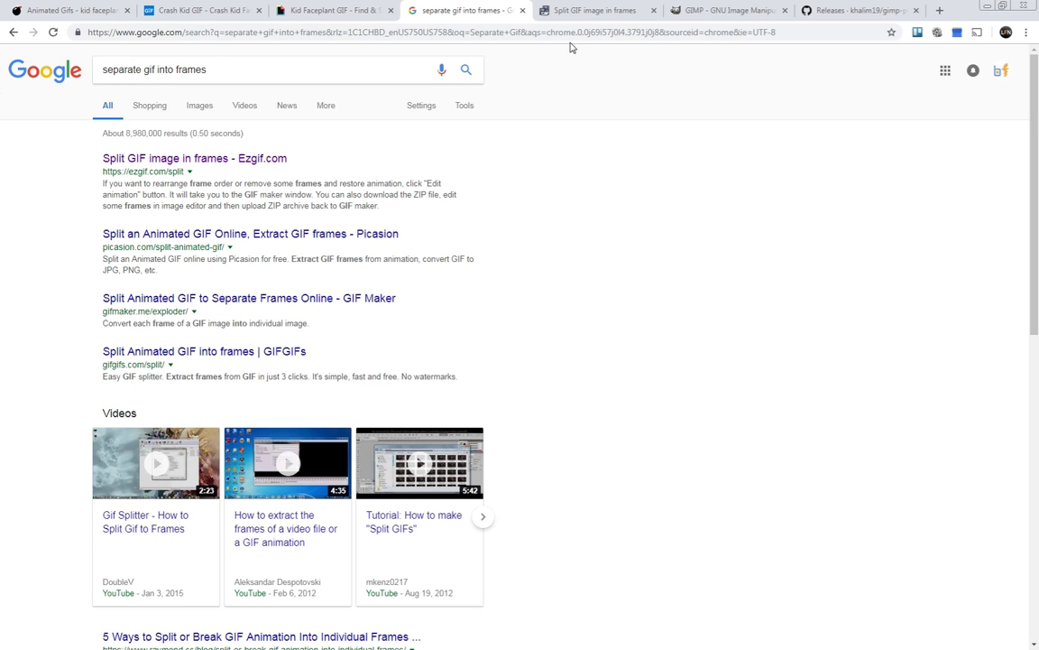
- Upload kid_faceplant.gif to Ezgif's GIF splitter, showing 13 frames at 347x221px
click(582, 9)
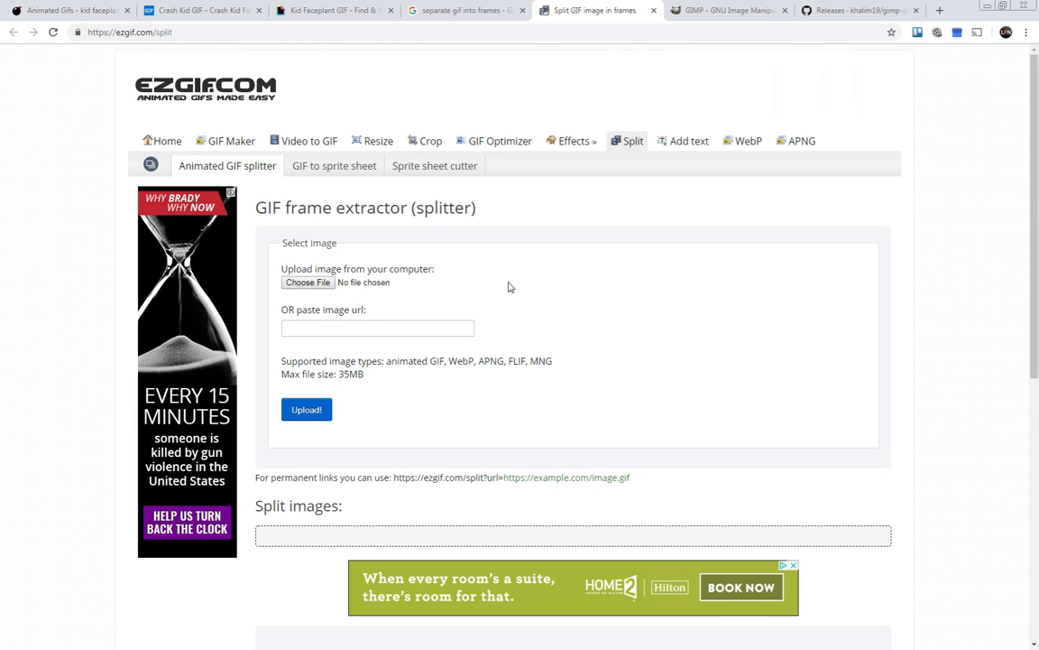
click(311, 286)
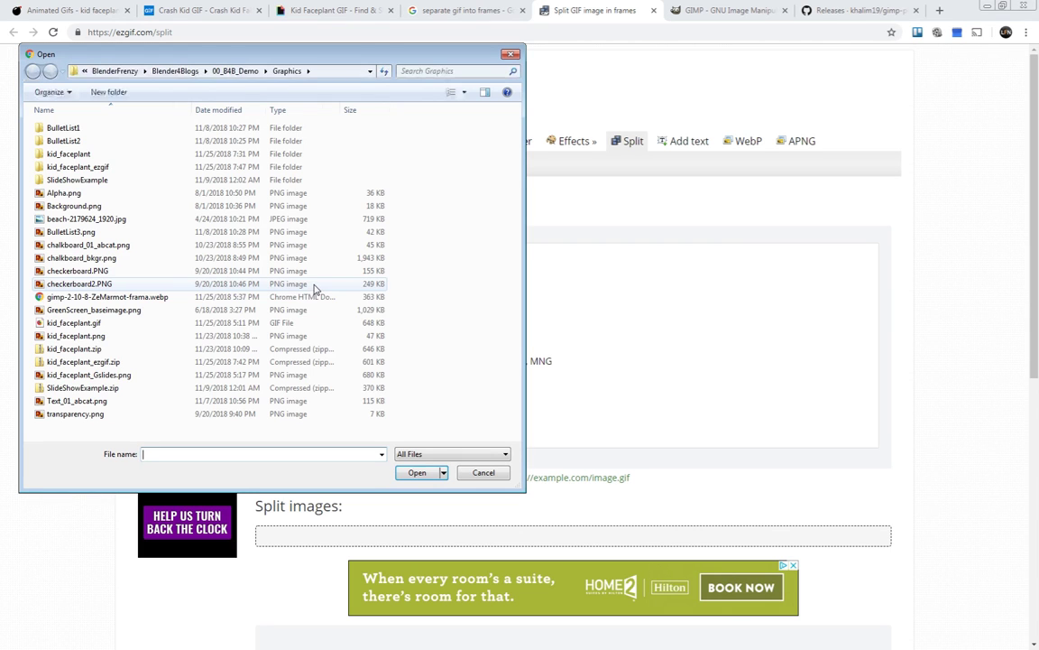
click(70, 323)
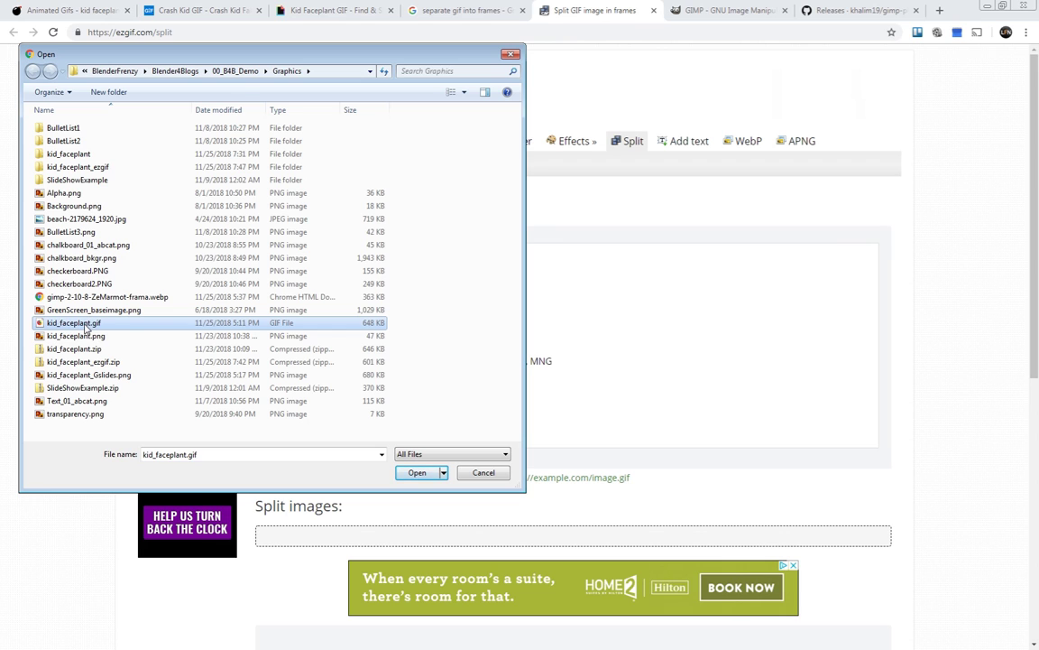
double_click(84, 325)
click(303, 409)
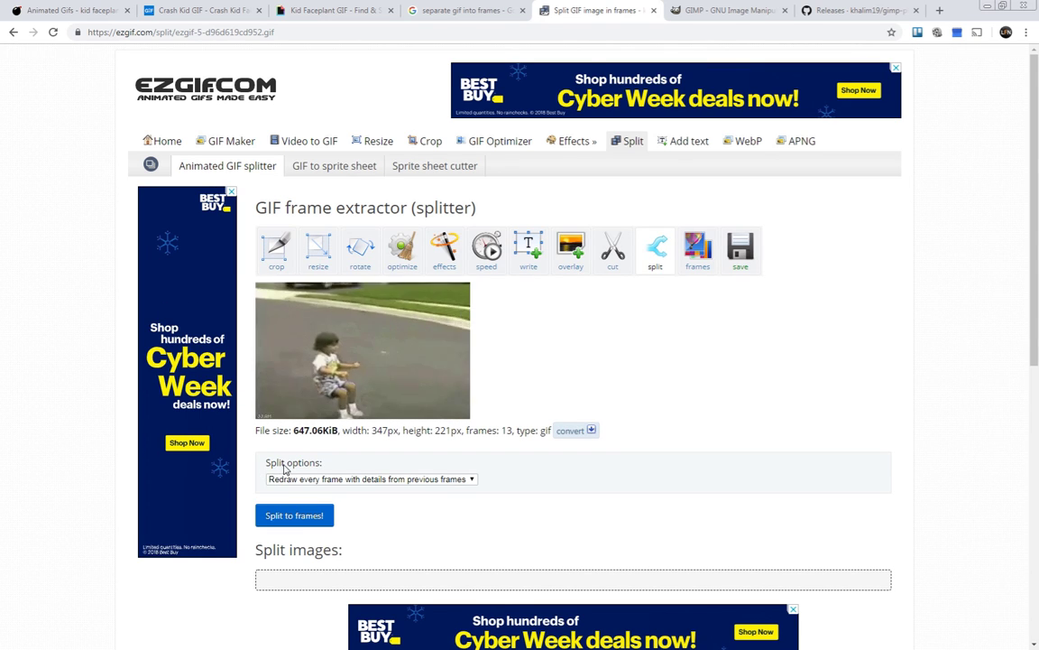
- Split the GIF with 'Output images in PNG format' and scroll down to the 13 frames
click(471, 480)
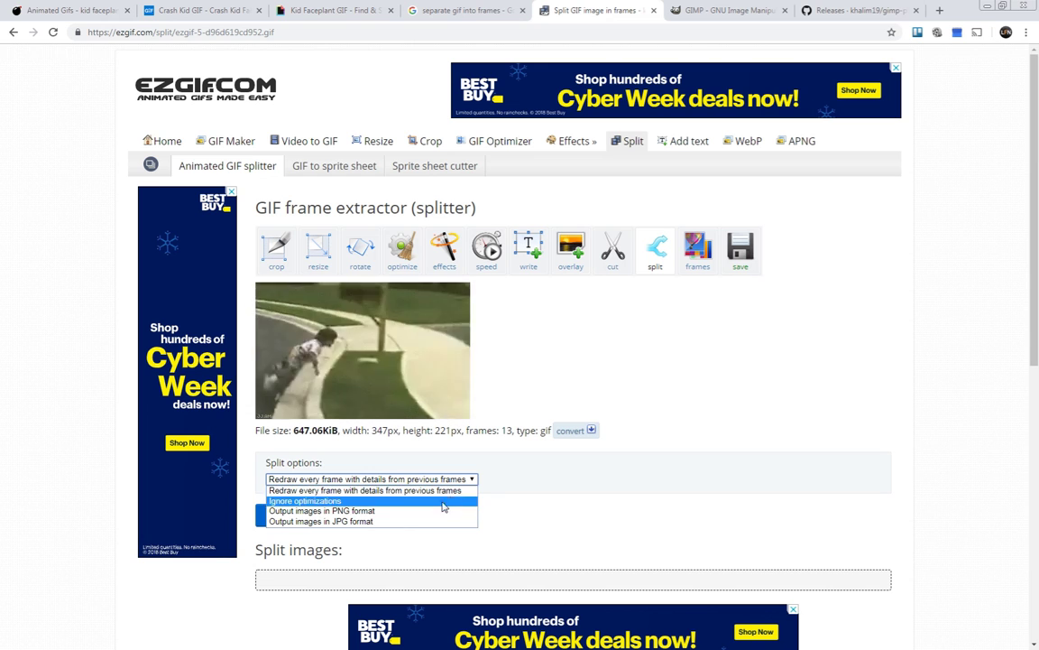
click(388, 511)
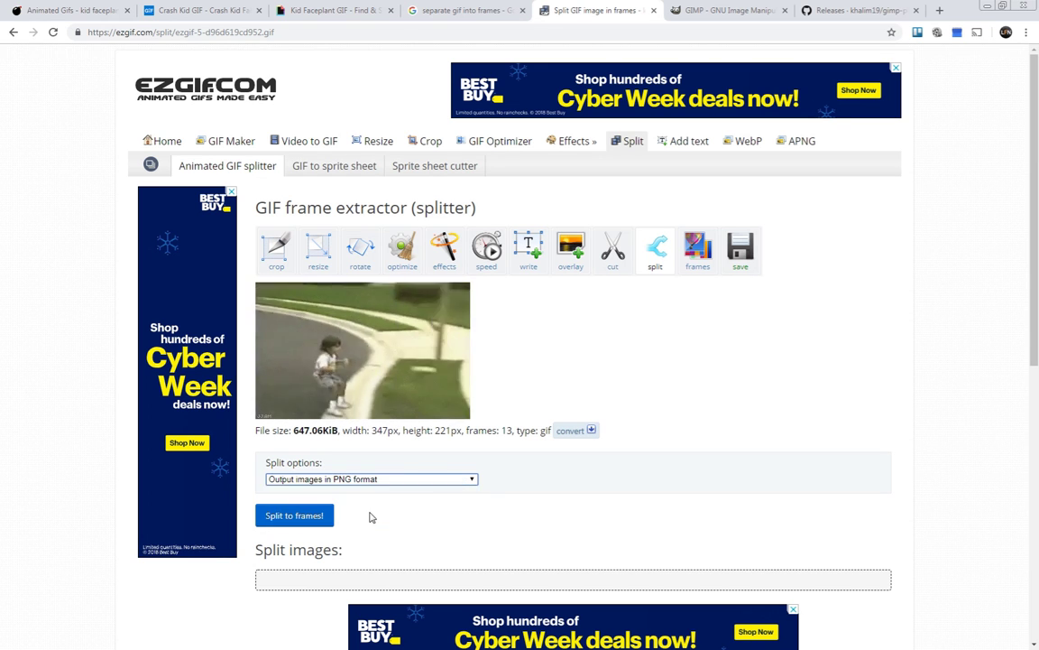
click(282, 518)
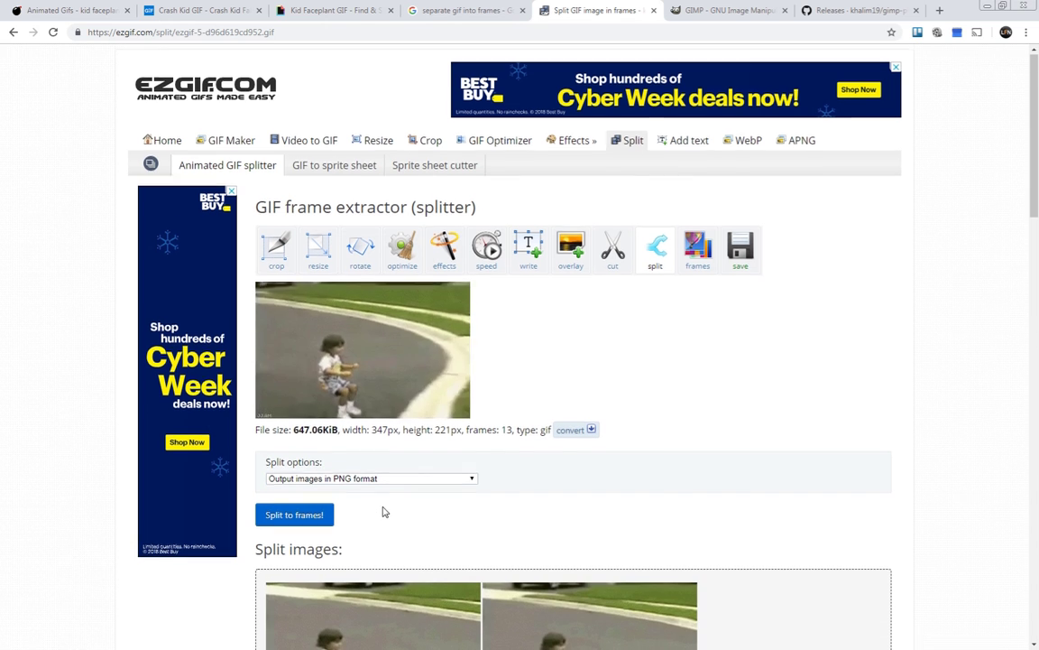
scroll(382, 506, down, 7)
scroll(425, 463, down, 5)
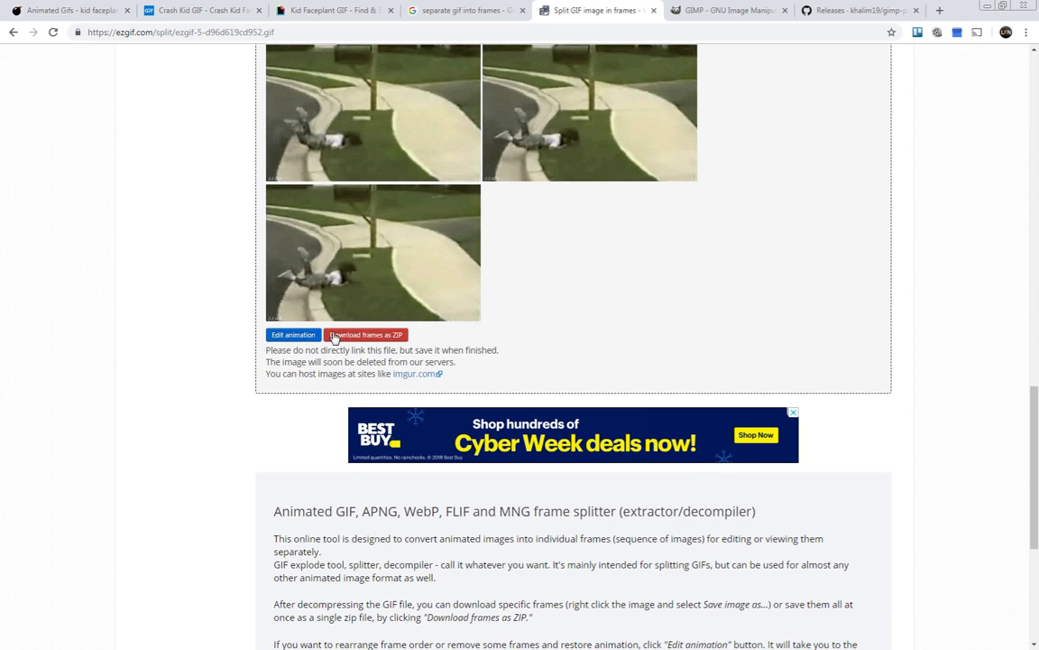
- Extract kid_faceplant_ezgif.zip into its folder, choosing 'Copy, but keep both files' for conflicts
click(379, 335)
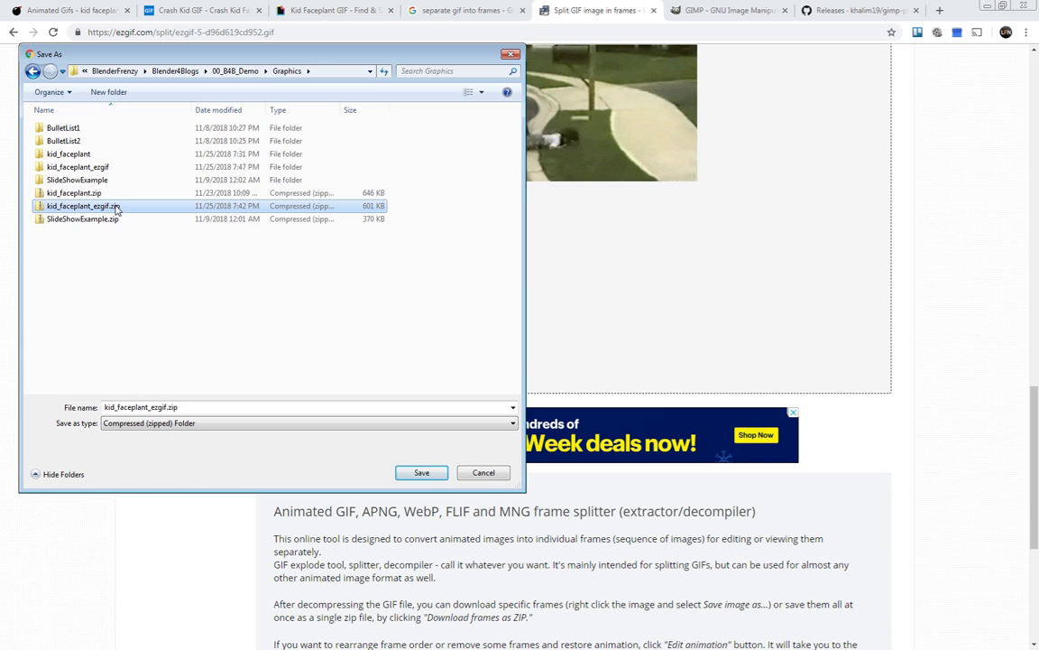
click(484, 472)
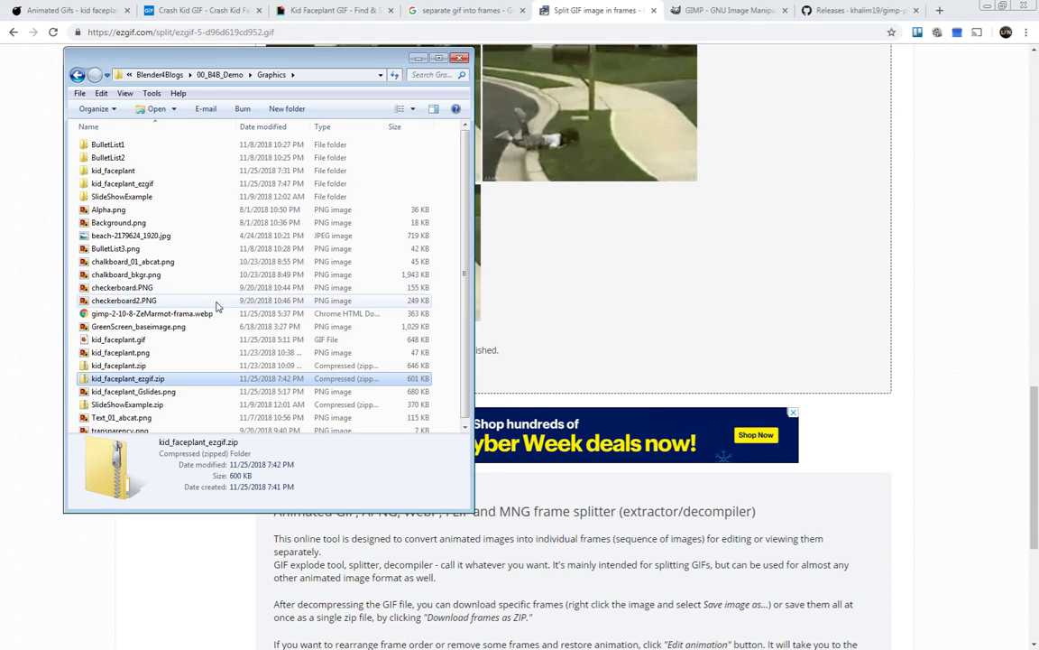
right_click(153, 384)
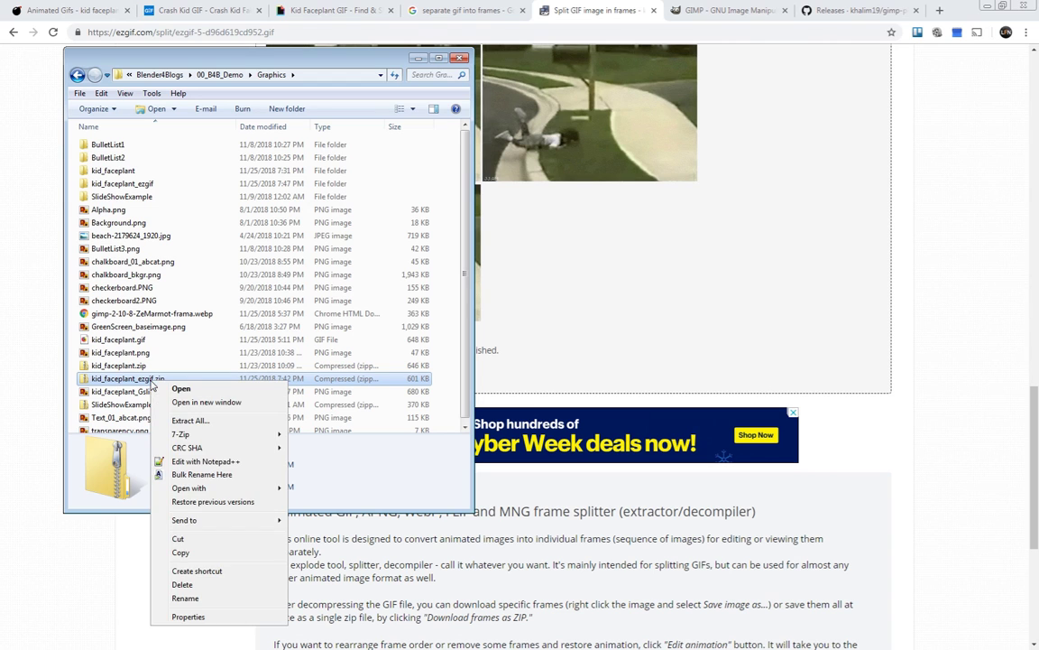
click(70, 289)
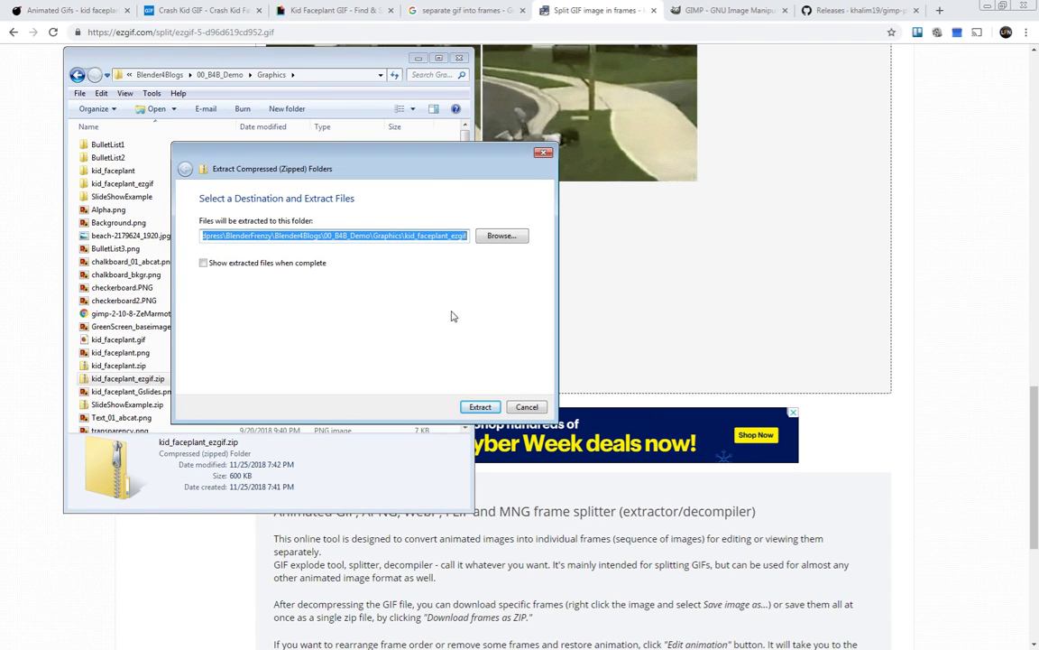
click(473, 406)
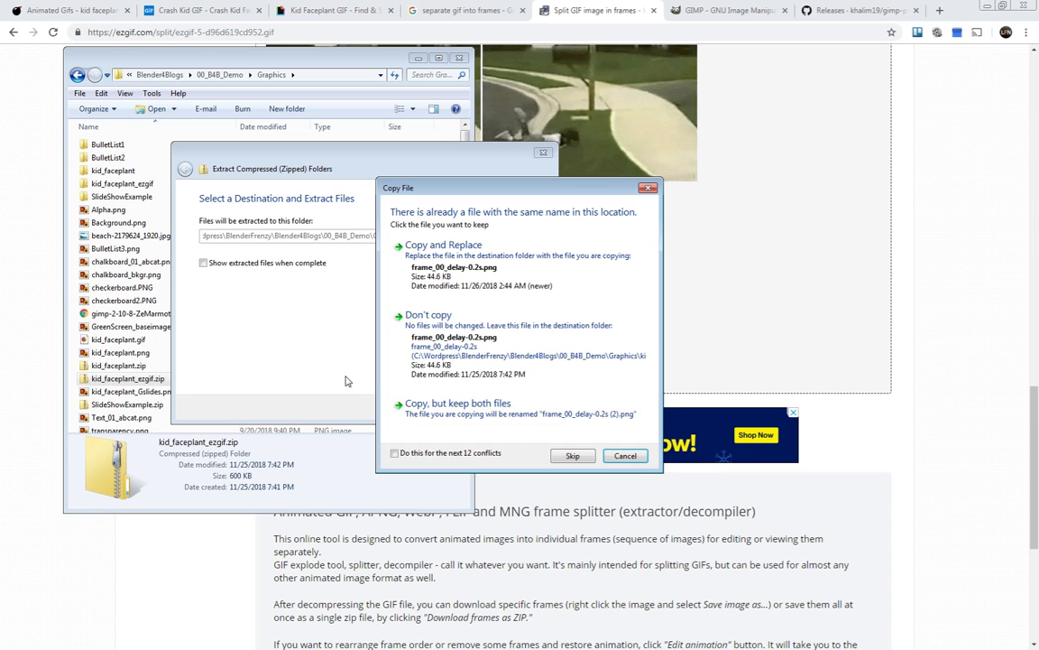
click(559, 413)
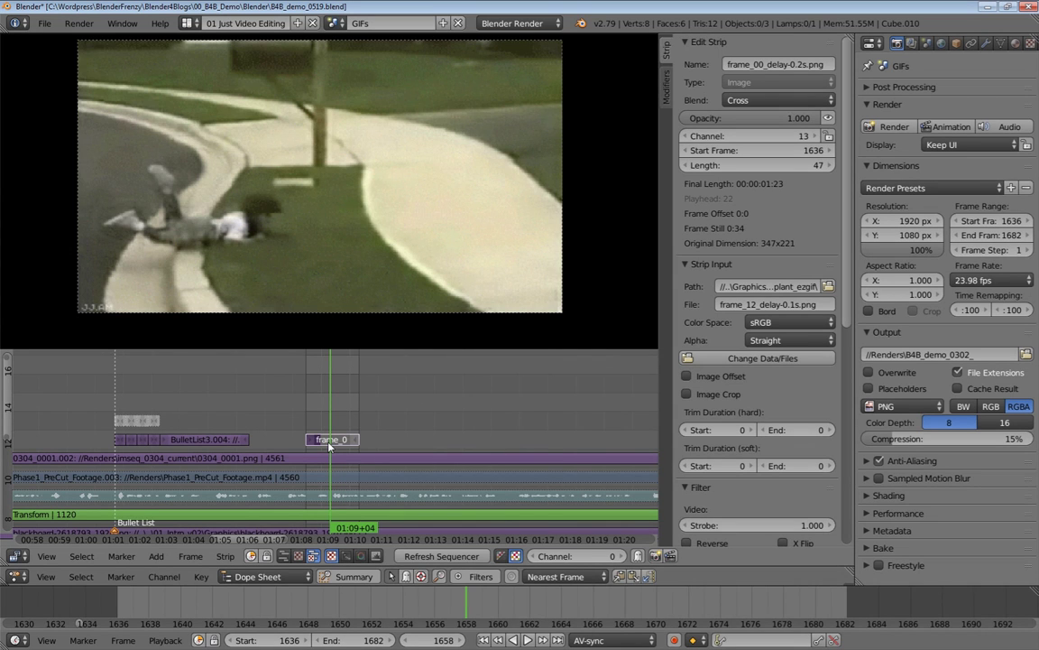
- Delete the frame_0 strip and set the scene frame range to Start 1, End 5000
key(x)
click(326, 442)
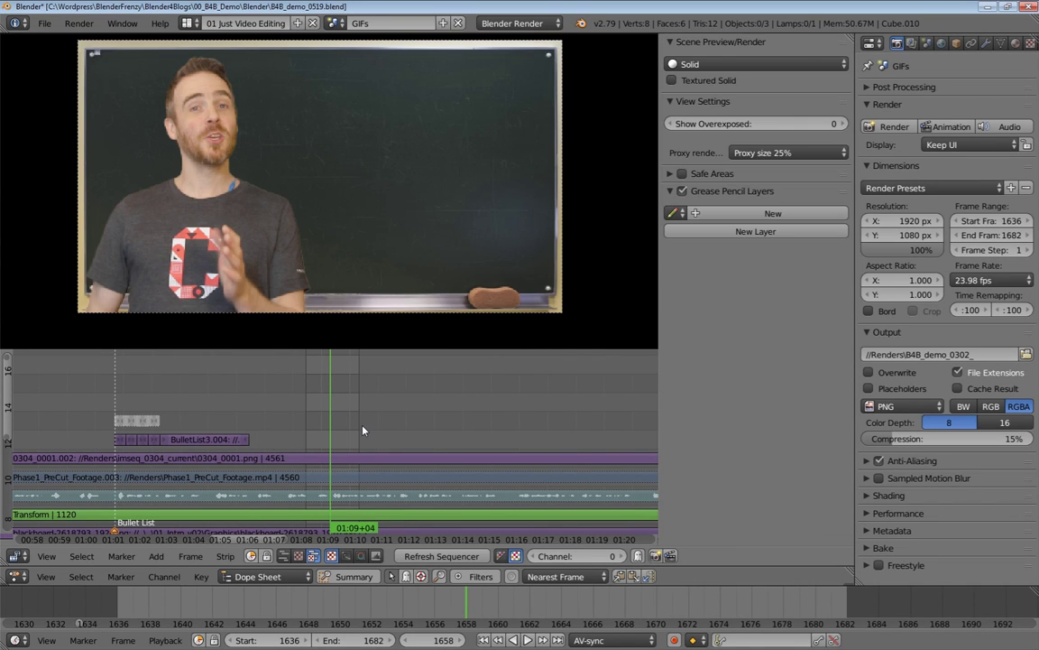
click(268, 641)
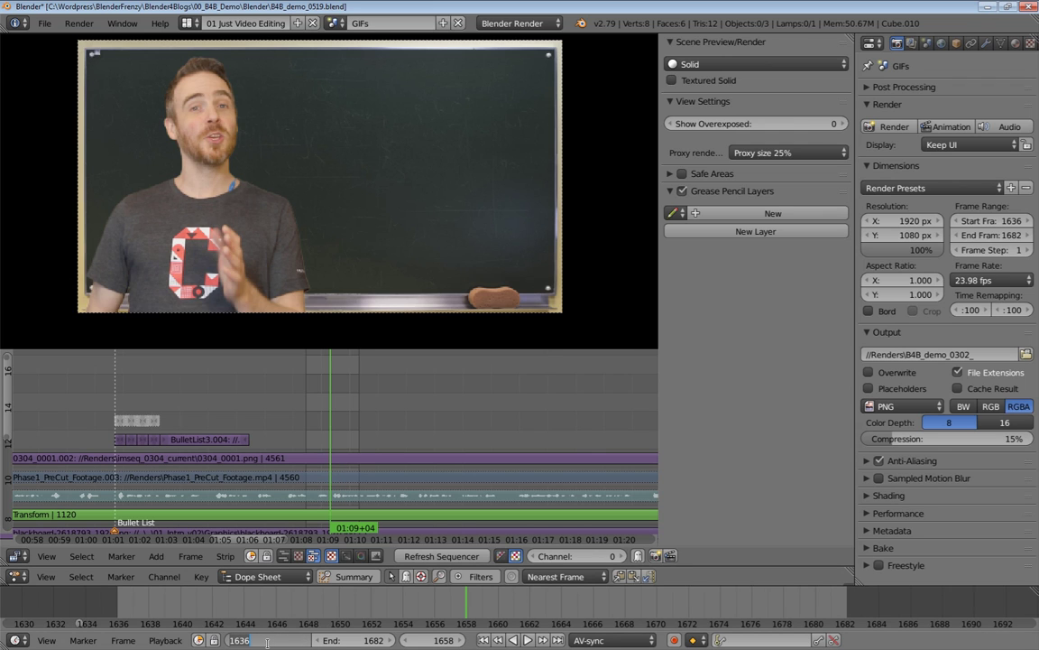
text(1)
key(Return)
click(359, 640)
text(5000)
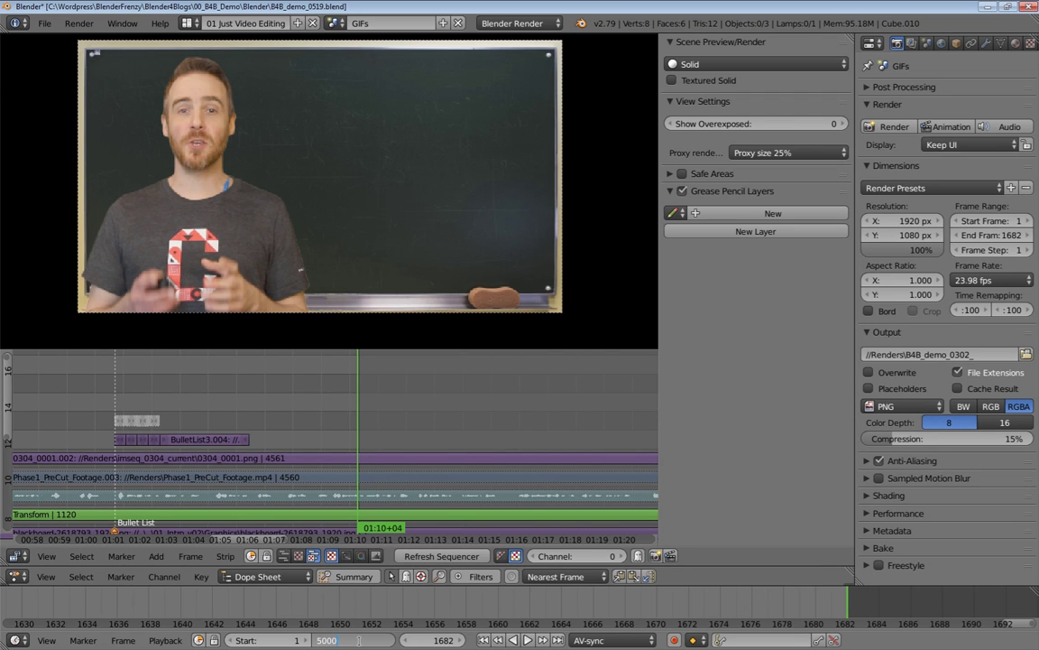
key(Return)
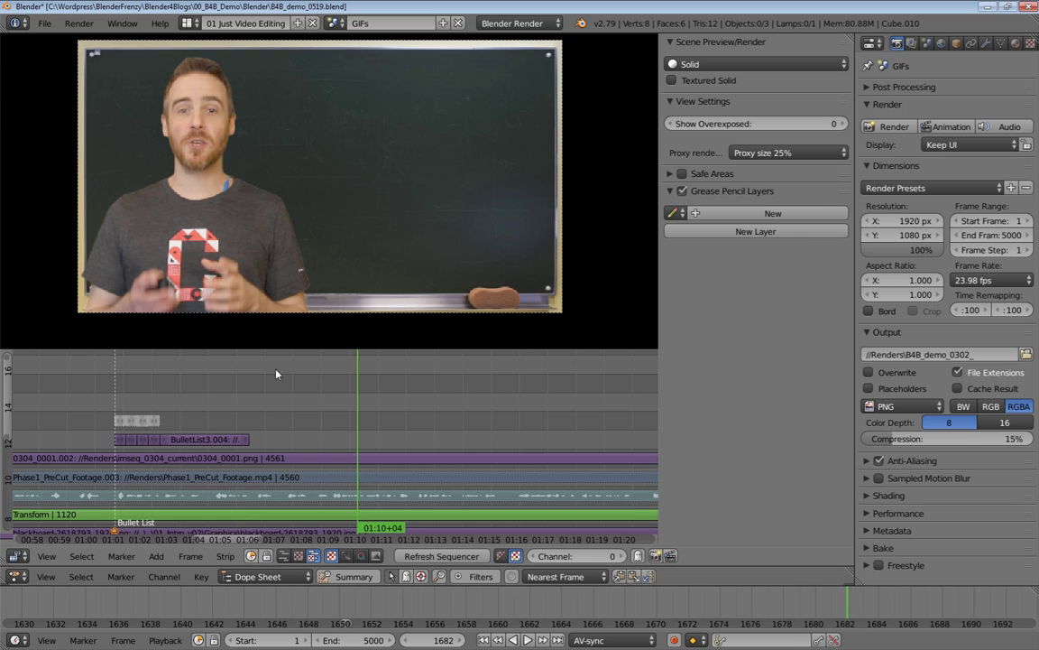
middle_drag(391, 425, 343, 411)
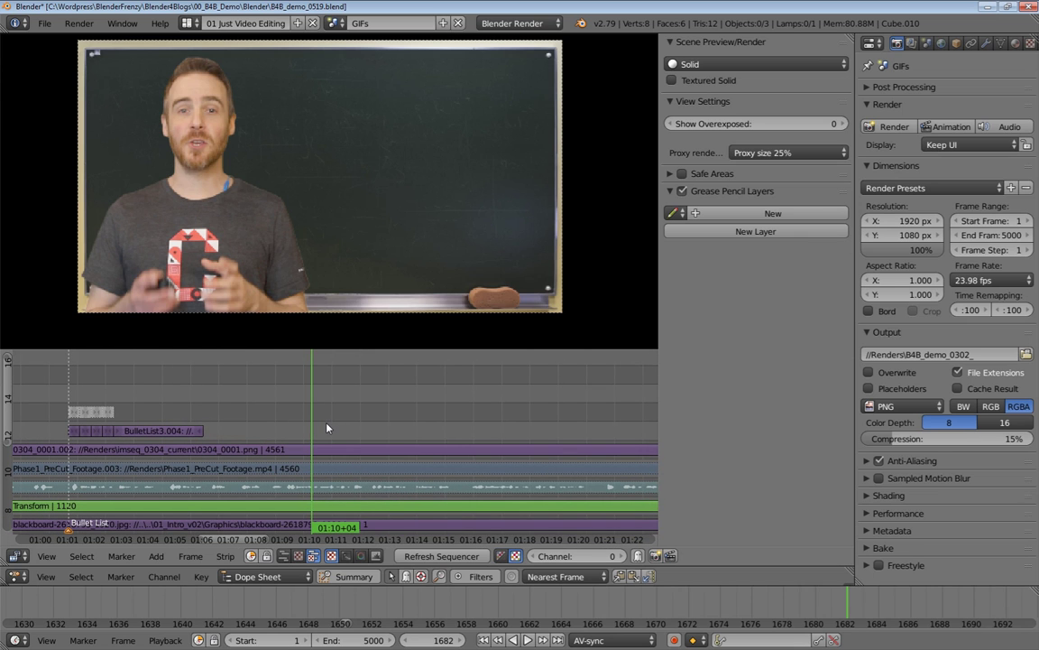
key(shift+a)
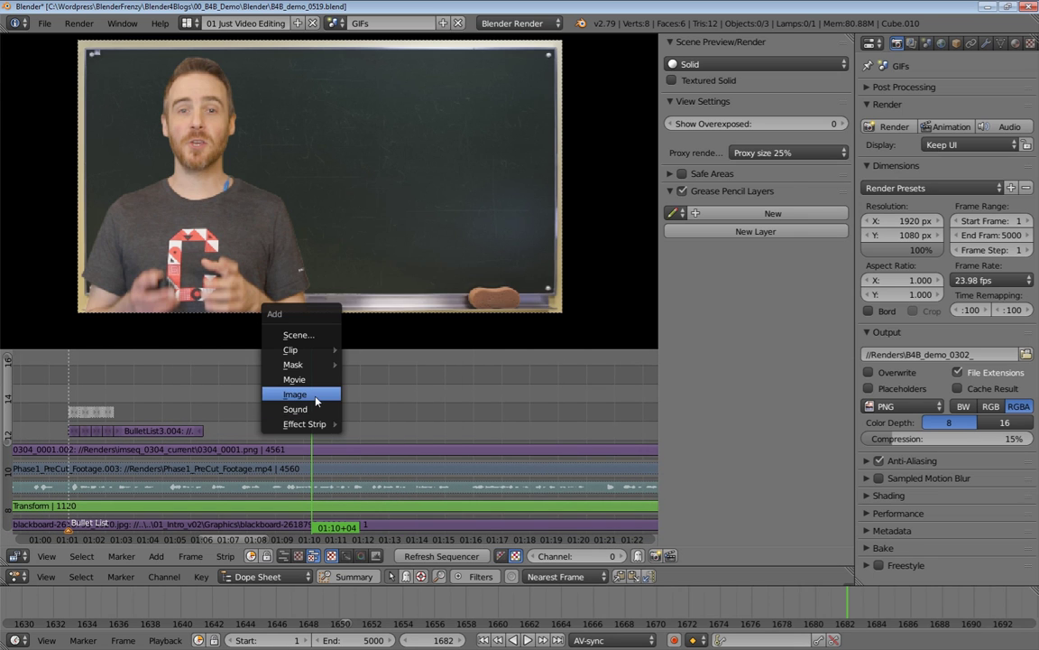
- Add all 13 kid_faceplant_ezgif PNGs as an image strip on channel 13 at frame 1682
click(311, 395)
click(216, 111)
click(234, 98)
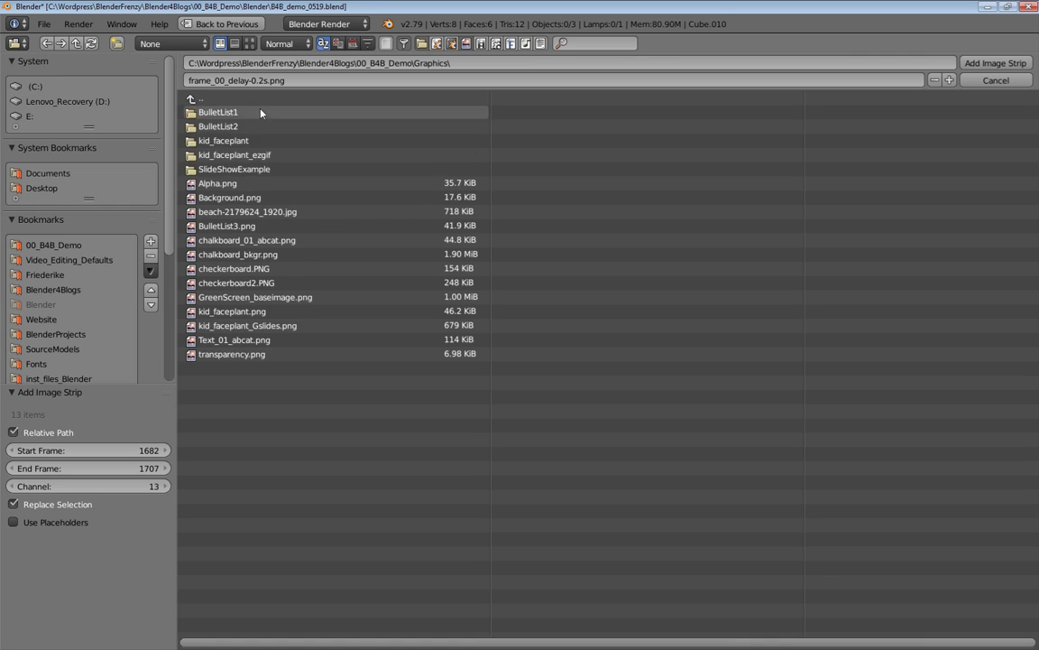
click(269, 155)
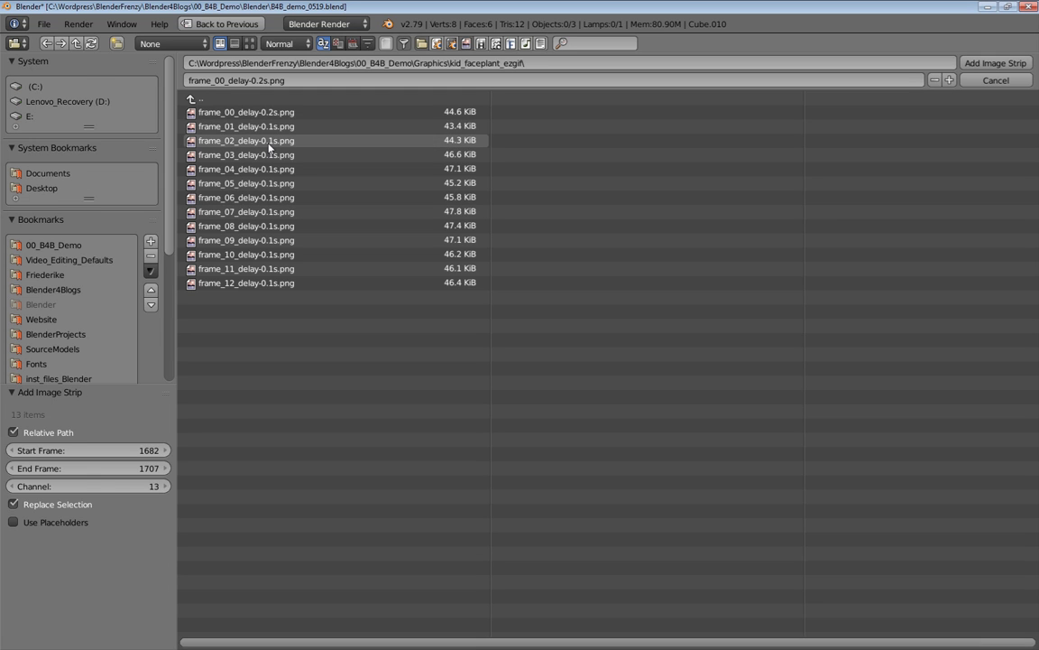
key(a)
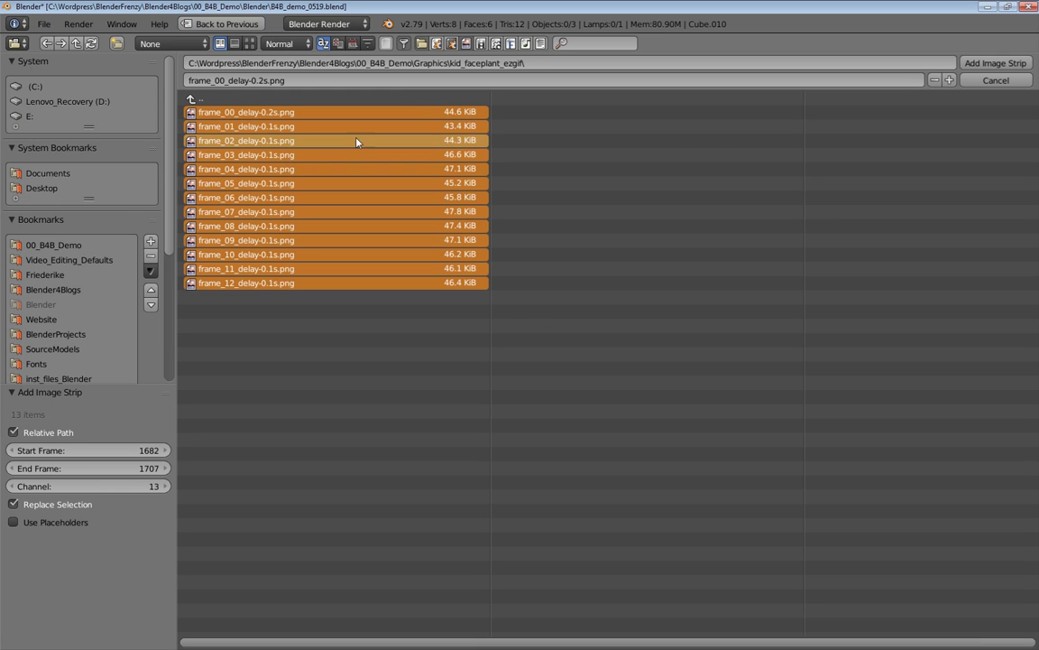
click(993, 63)
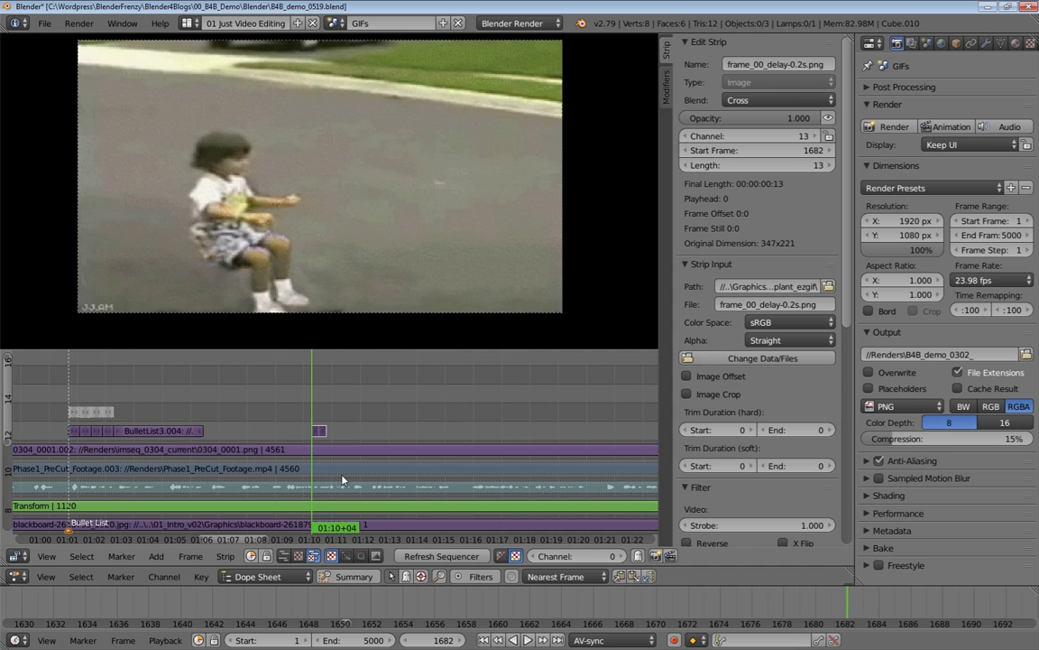
key(alt+a)
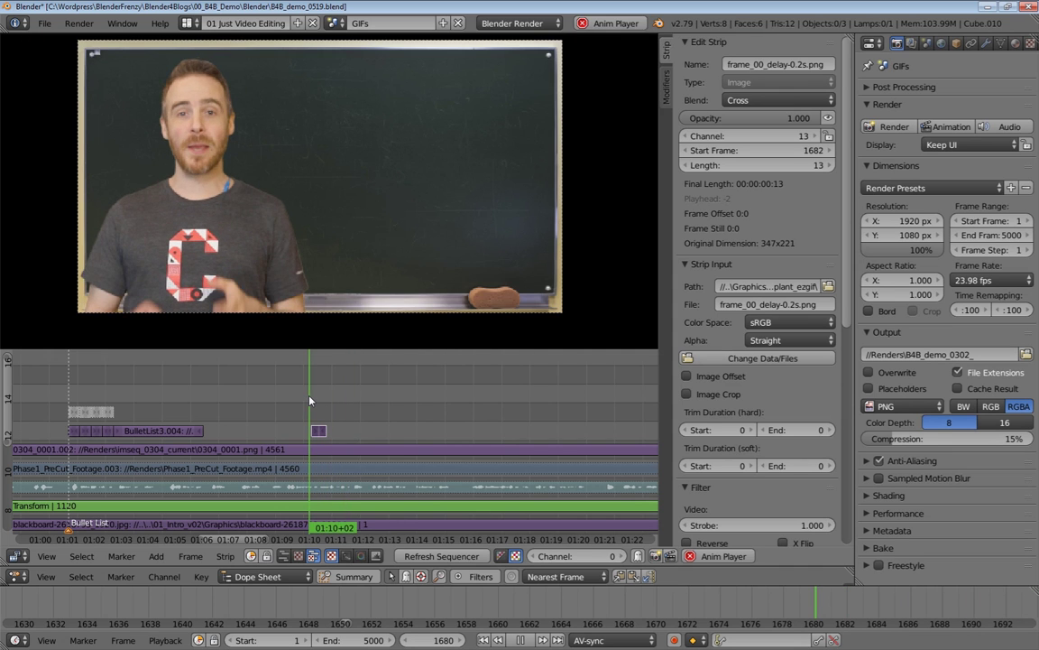
- Stretch the GIF strip's right handle out toward frame 1732 and play it back
key(alt+a)
drag(322, 416, 316, 414)
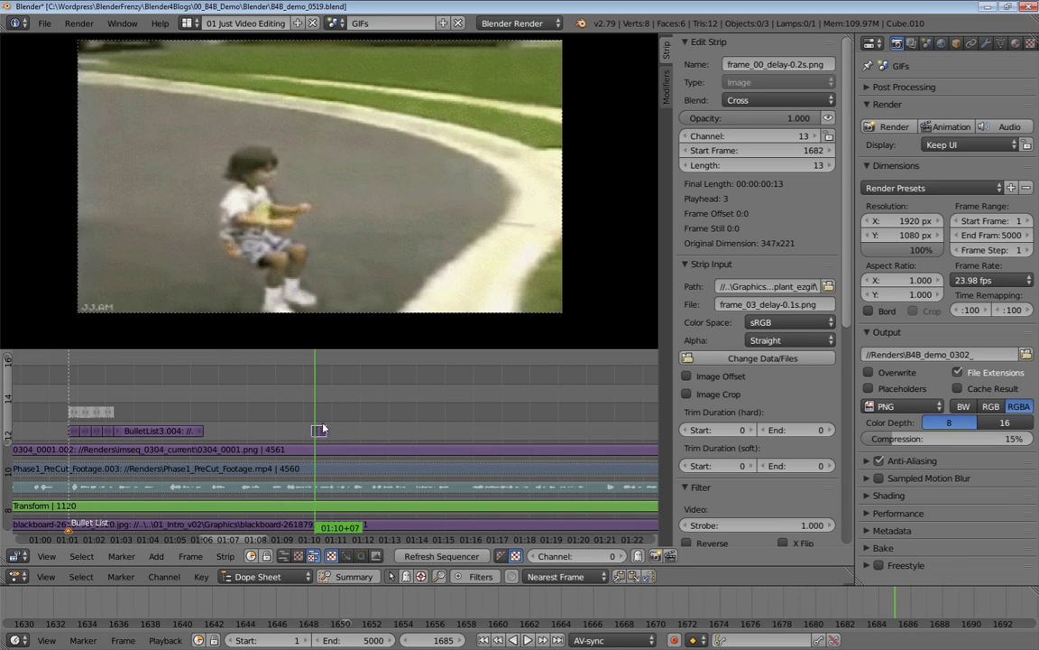
scroll(323, 454, up, 6)
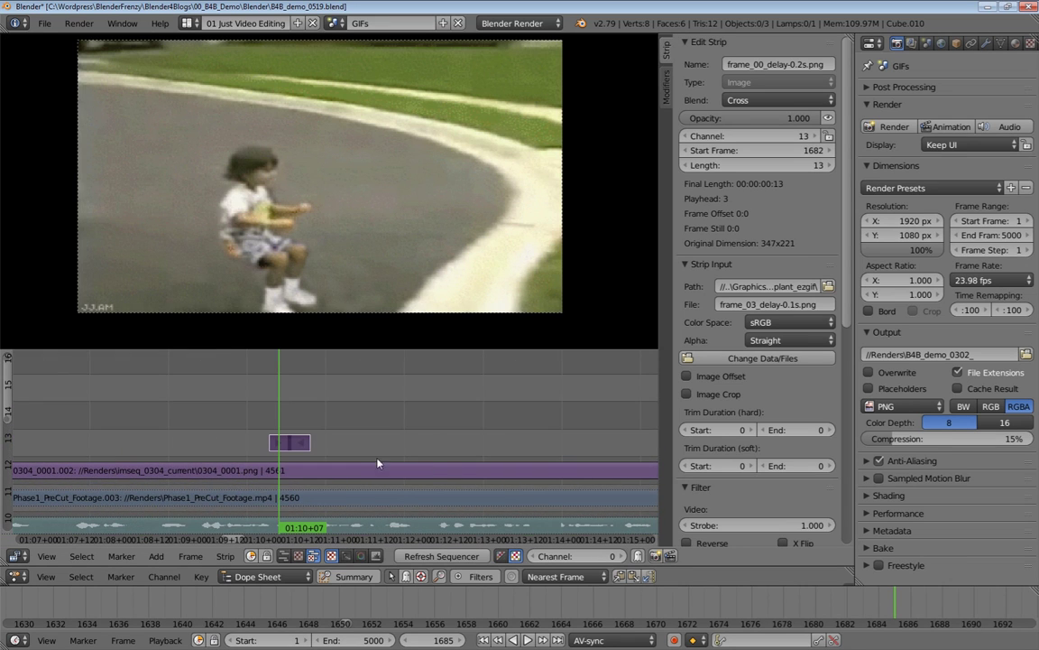
drag(304, 446, 424, 442)
mouse_move(274, 410)
mouse_down()
mouse_move(349, 400)
mouse_move(267, 402)
mouse_up()
key(alt+a)
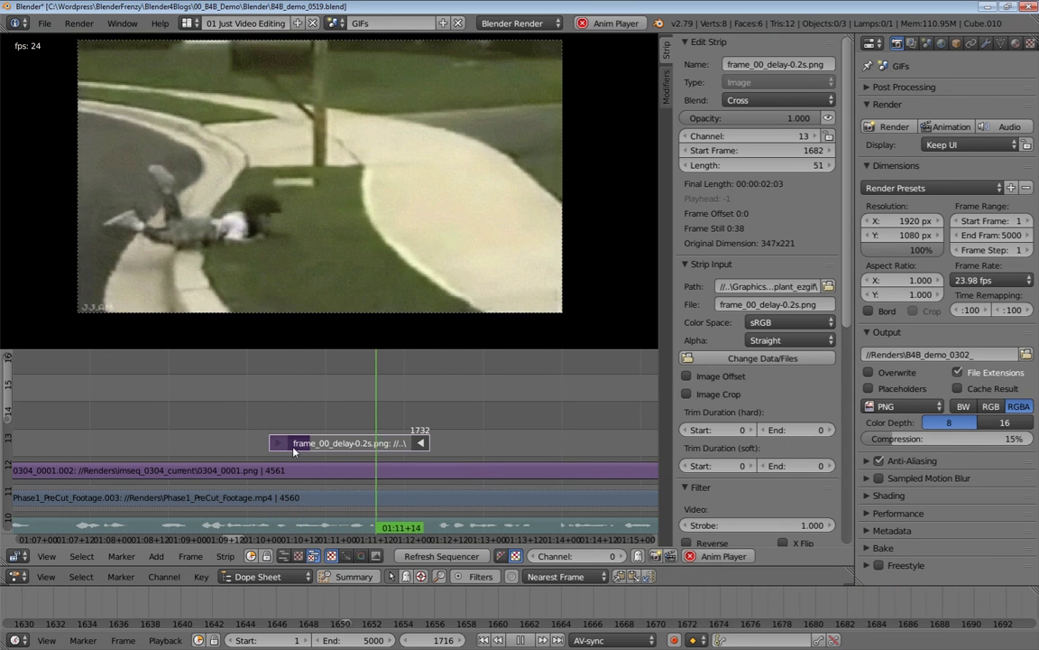
key(alt+a)
- Shorten the strip to end at frame 1714, then replay and scrub to check it
drag(419, 444, 364, 443)
click(268, 410)
key(alt+a)
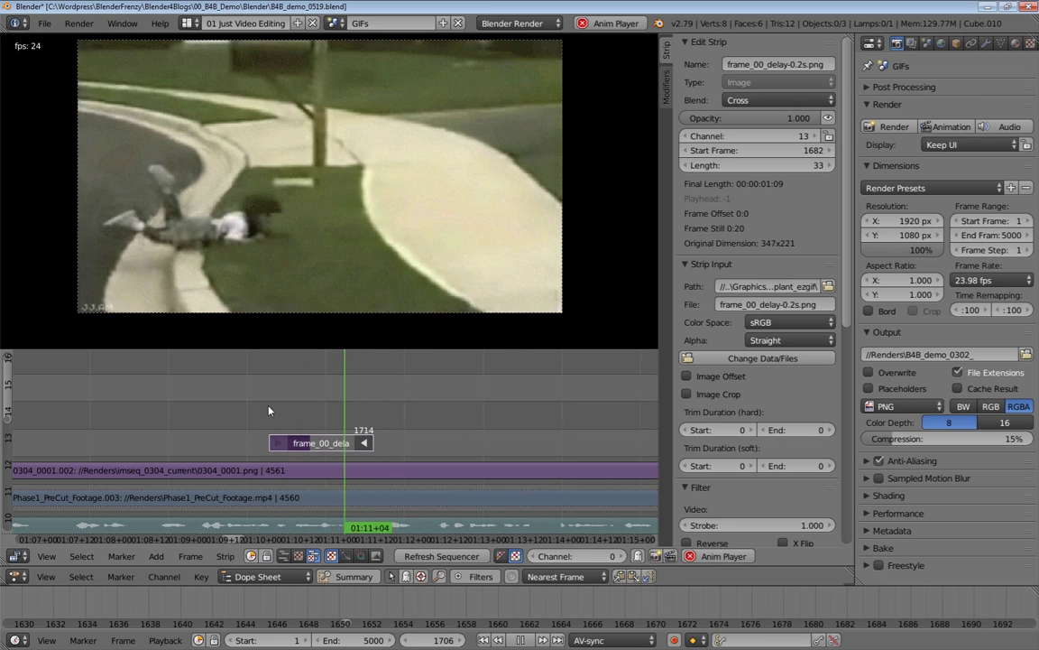
scroll(325, 420, down, 2)
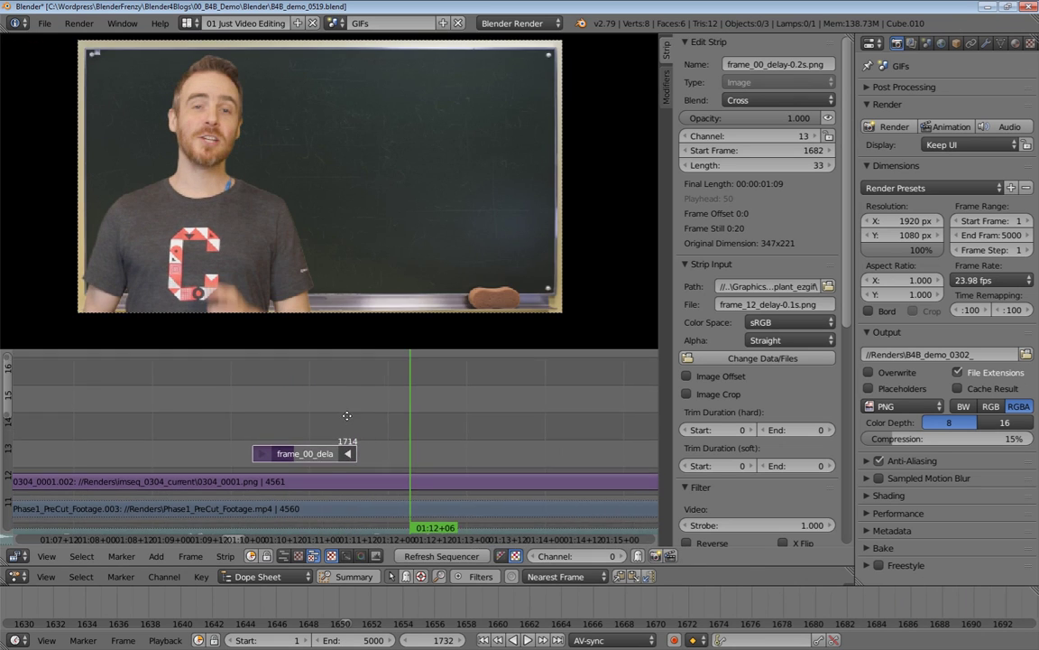
key(alt+a)
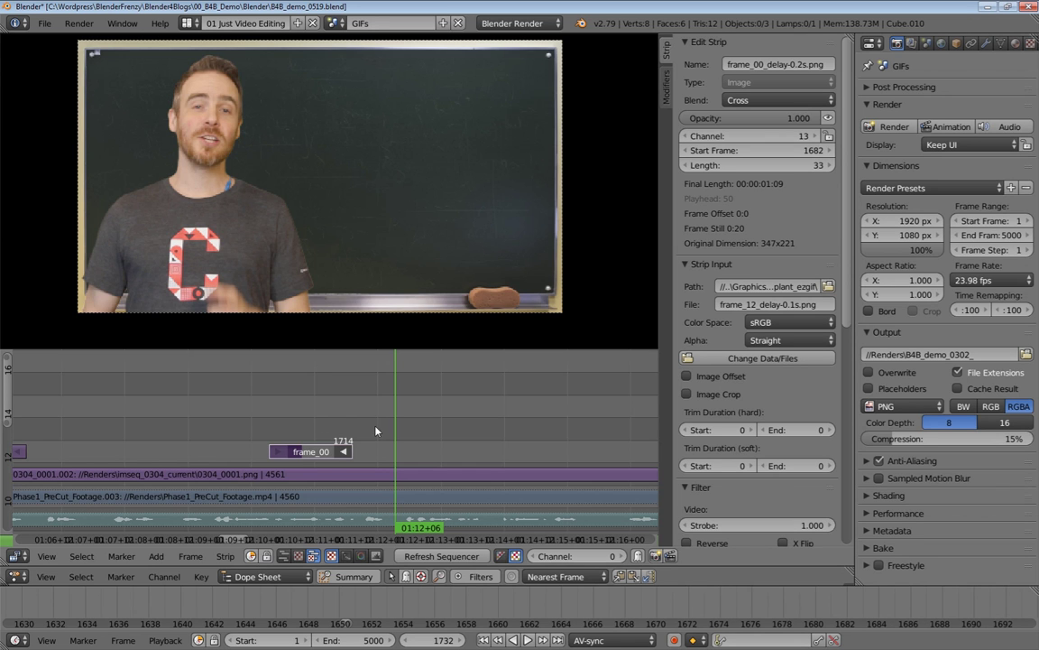
ctrl+middle_drag(310, 440, 358, 417)
drag(275, 422, 299, 412)
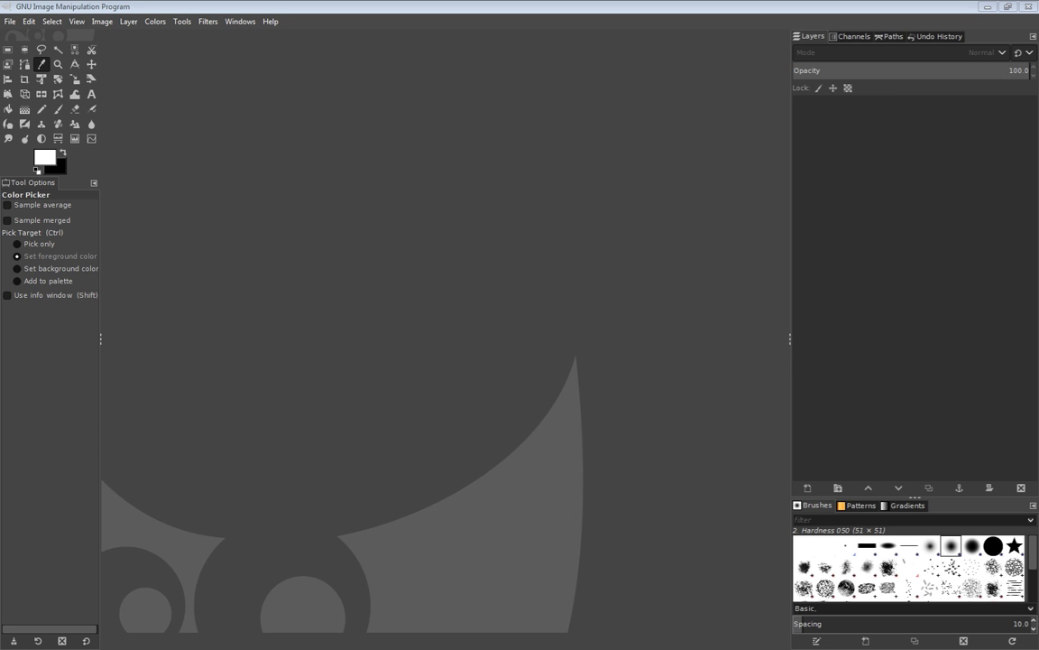
- Drag kid_faceplant.gif into GIMP and leave only the Background layer visible
key(alt+Tab)
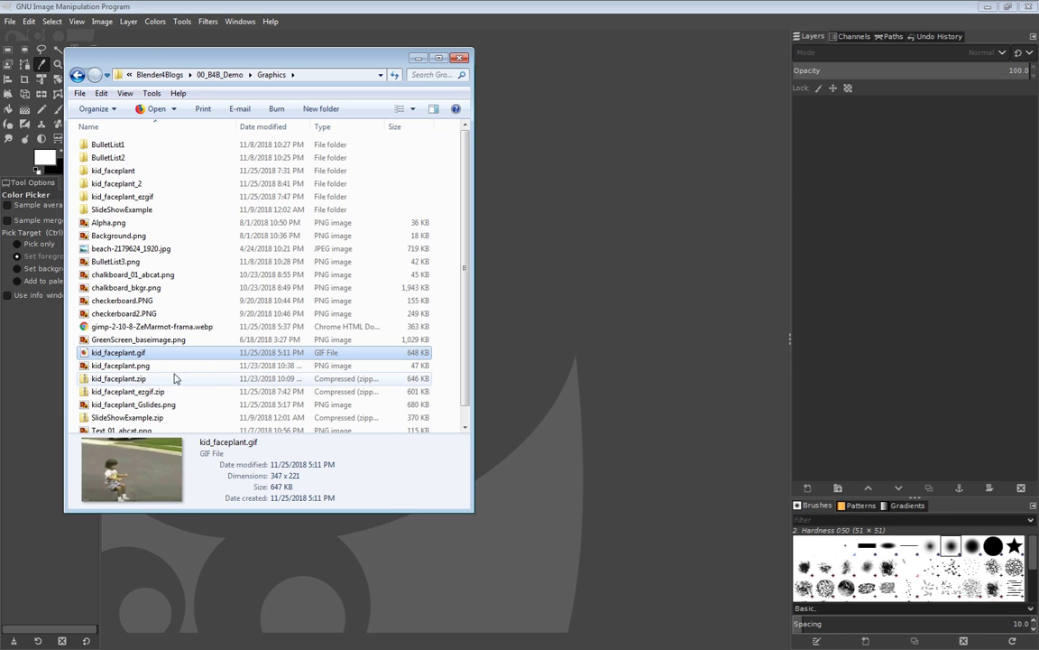
drag(592, 327, 585, 267)
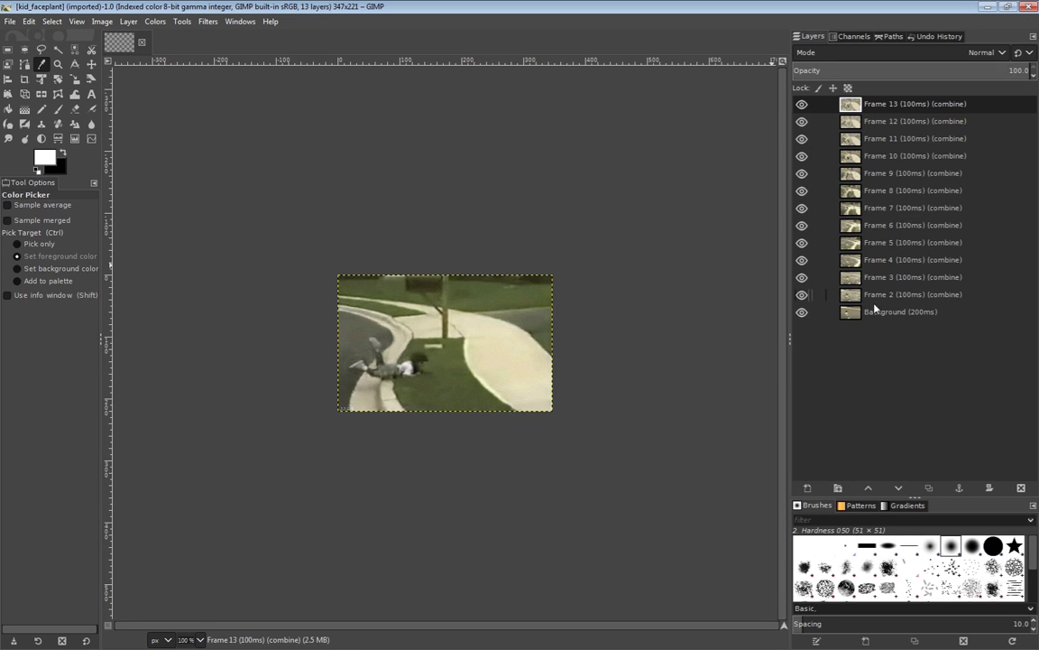
click(801, 104)
click(802, 104)
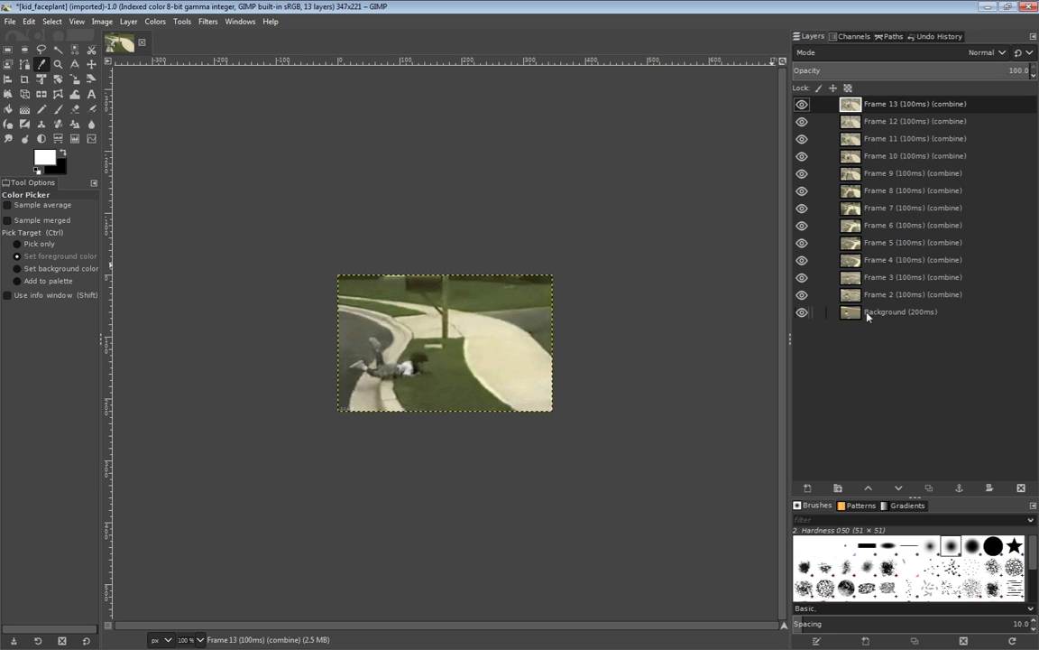
shift+click(802, 312)
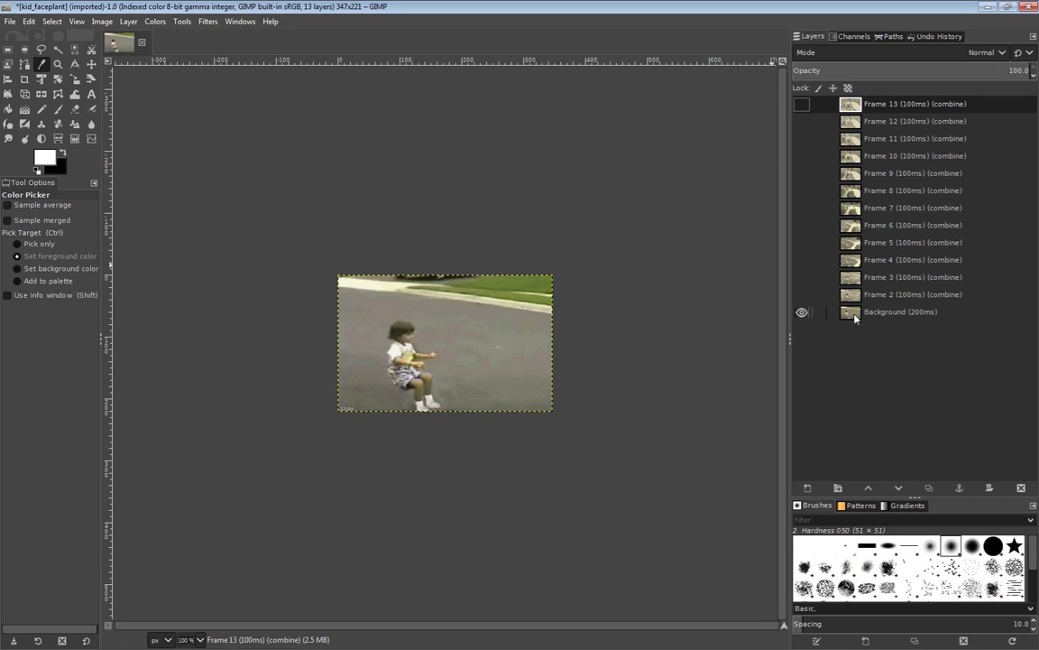
- Export the Background frame as kid_faceplant_01.png into a new kid_faceplant_3 folder
click(11, 22)
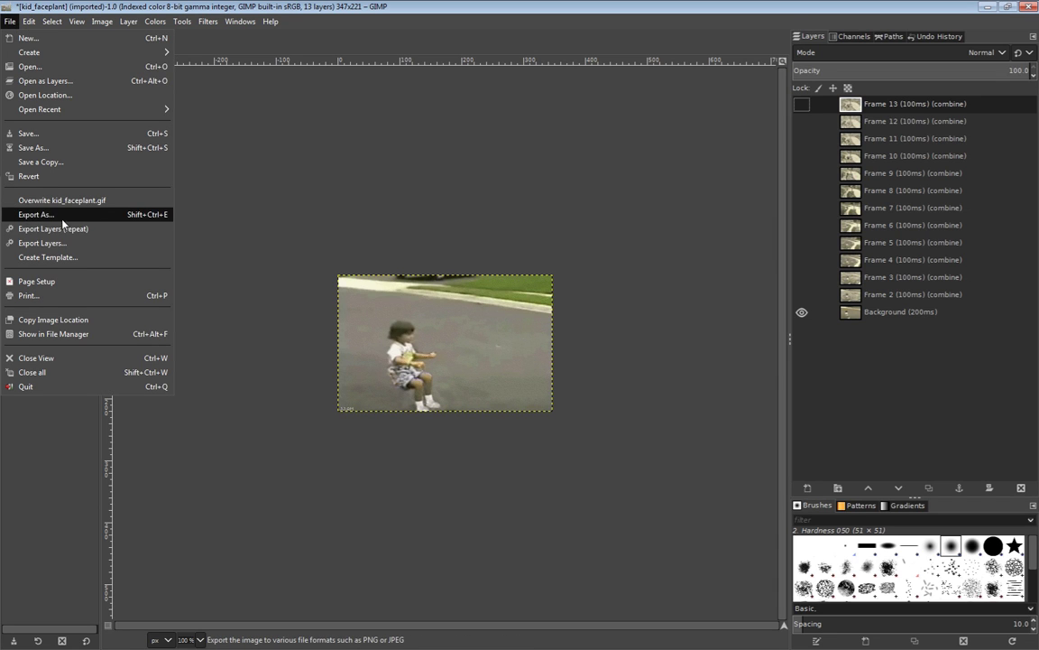
click(167, 217)
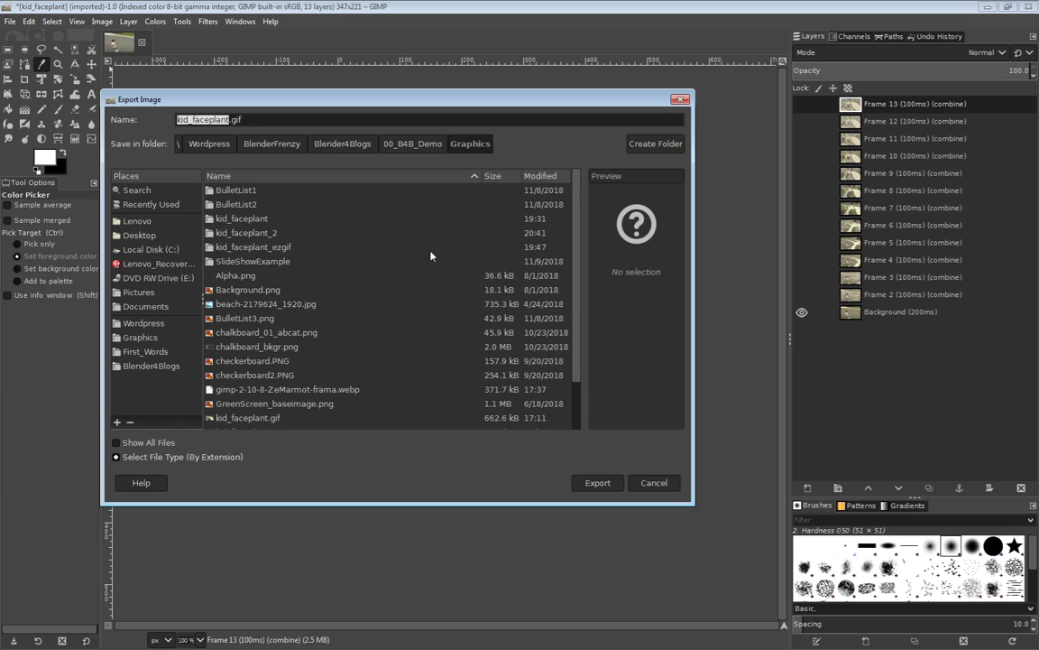
click(655, 143)
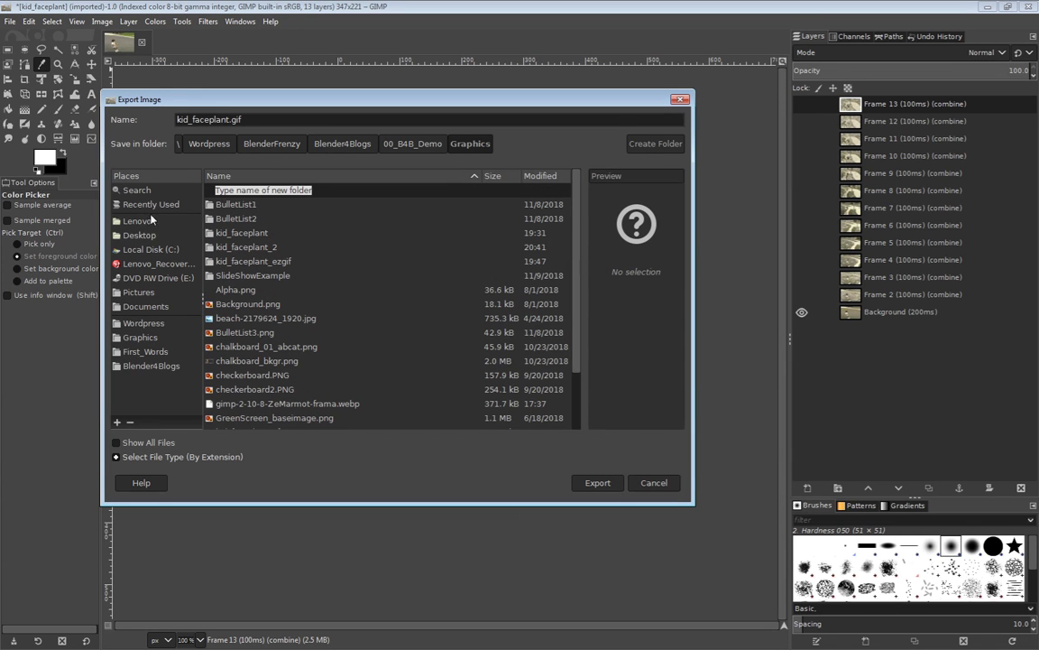
text(kid_faceplant_3)
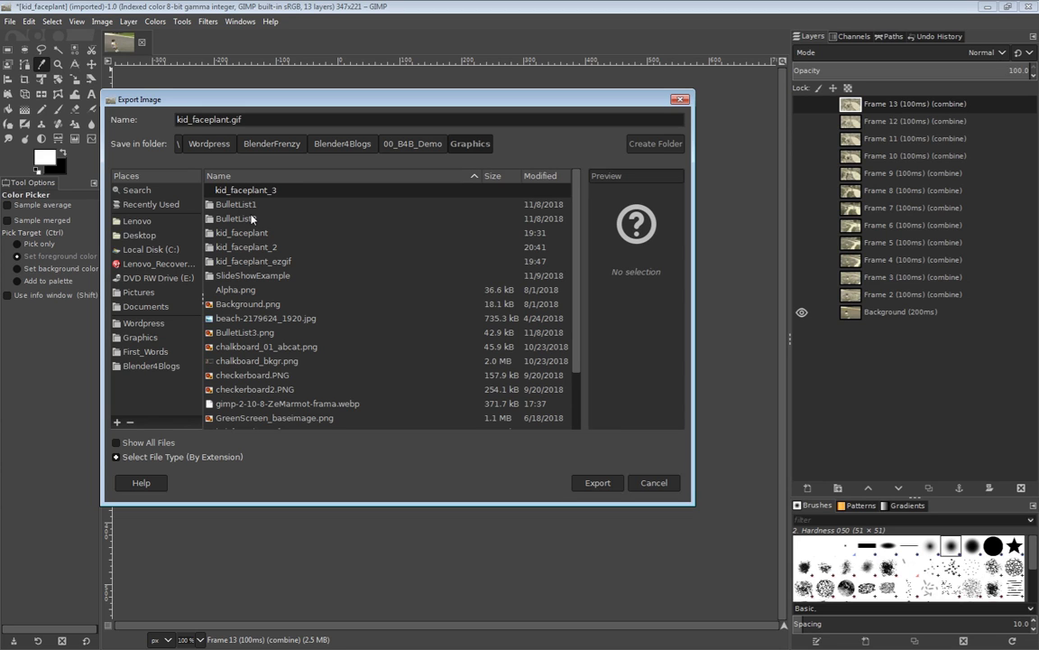
key(Return)
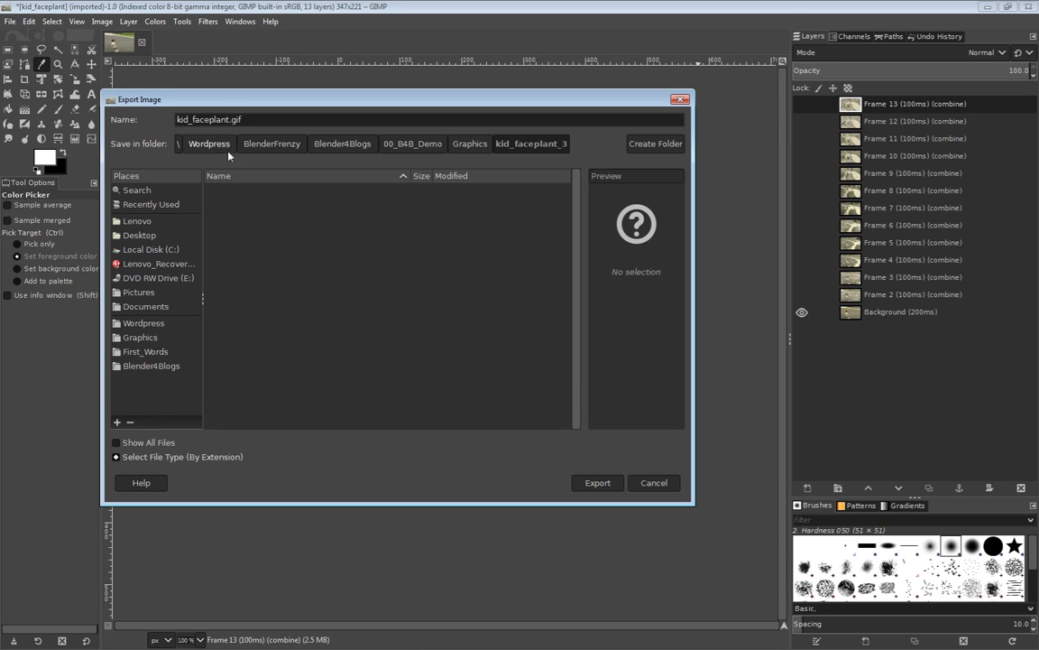
text(_01.pn)
click(598, 483)
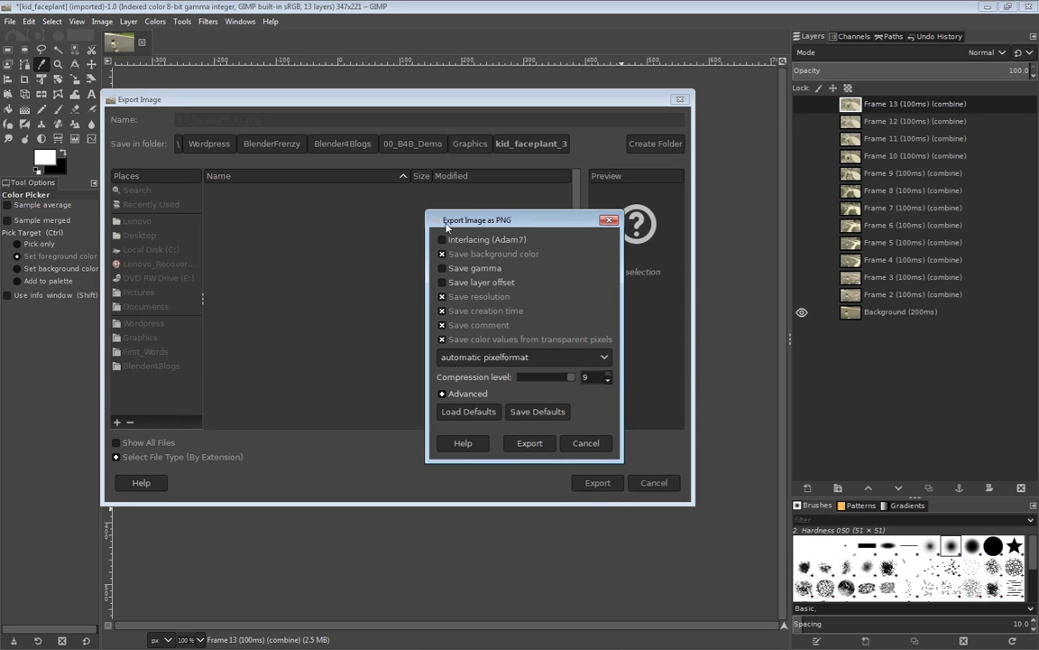
click(537, 443)
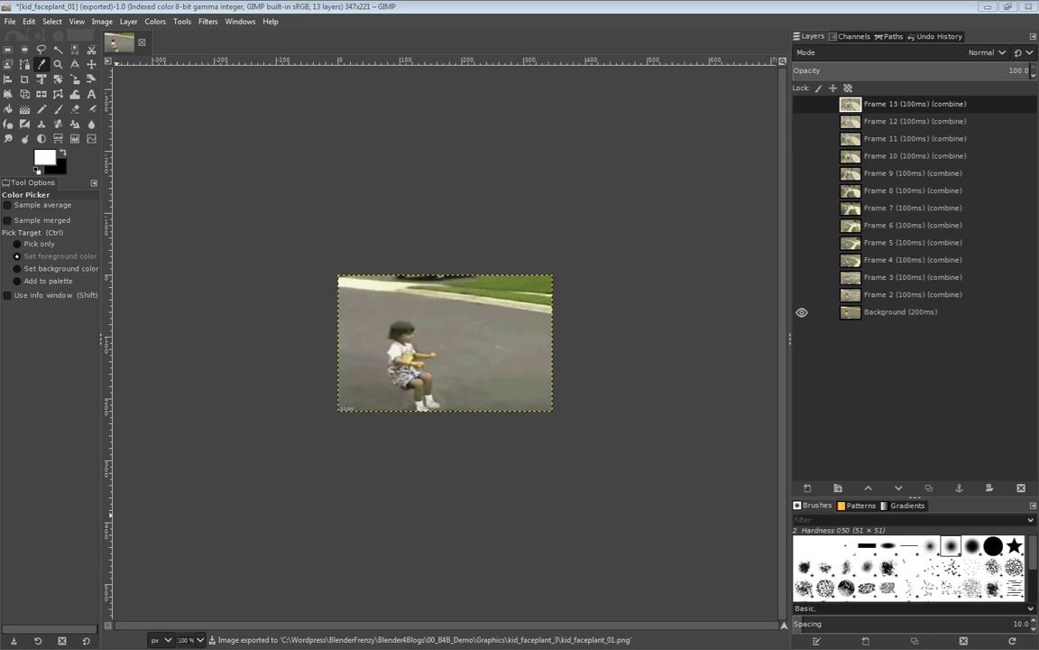
key(alt+Tab)
- Verify kid_faceplant_3 holds kid_faceplant_01.png (347 x 221 PNG), then go back to GIMP
double_click(143, 197)
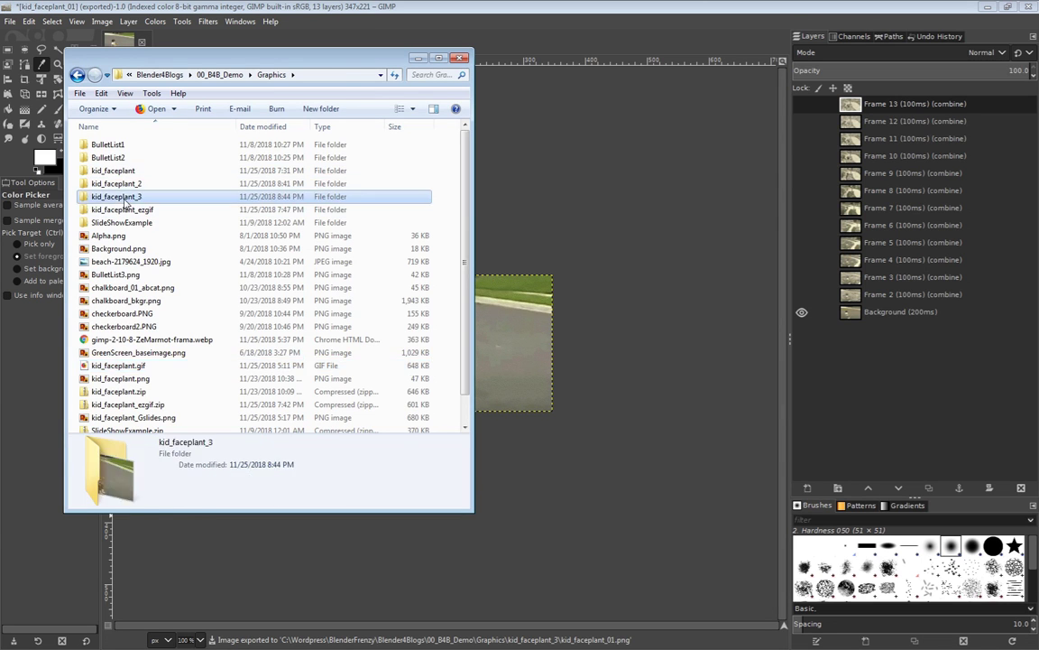
click(122, 148)
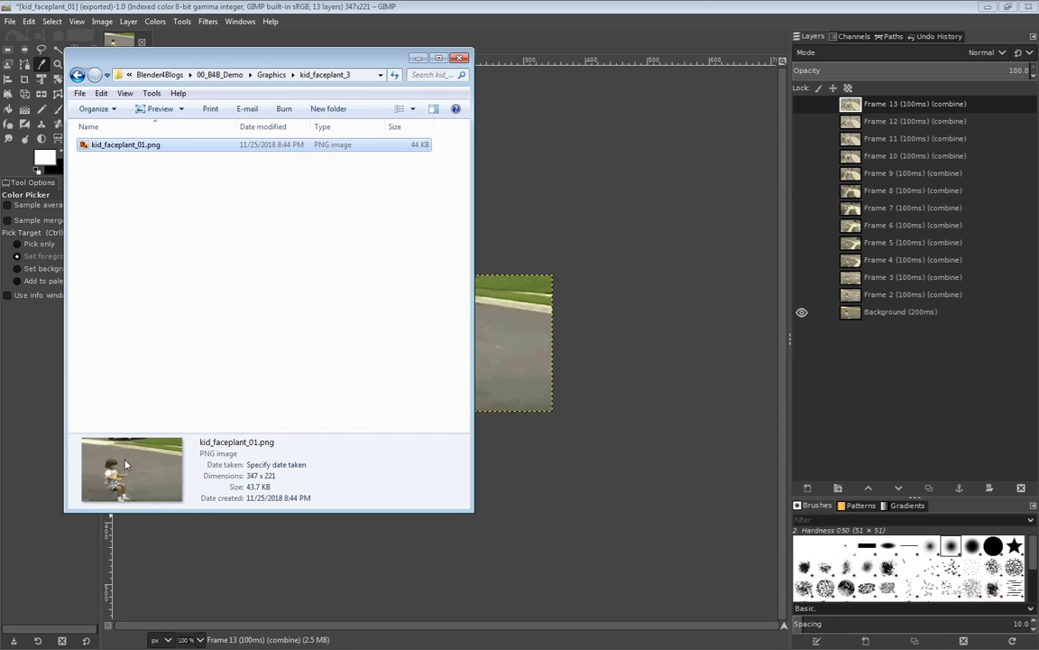
click(645, 159)
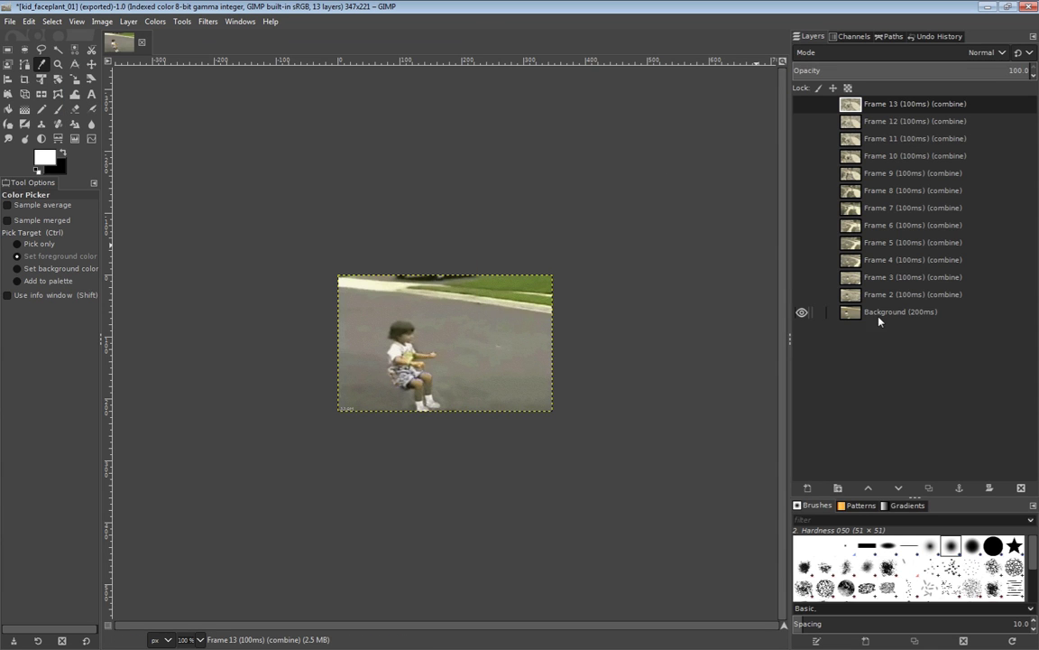
- Show the Frame 2 layer and export it as kid_faceplant_02.png
click(801, 295)
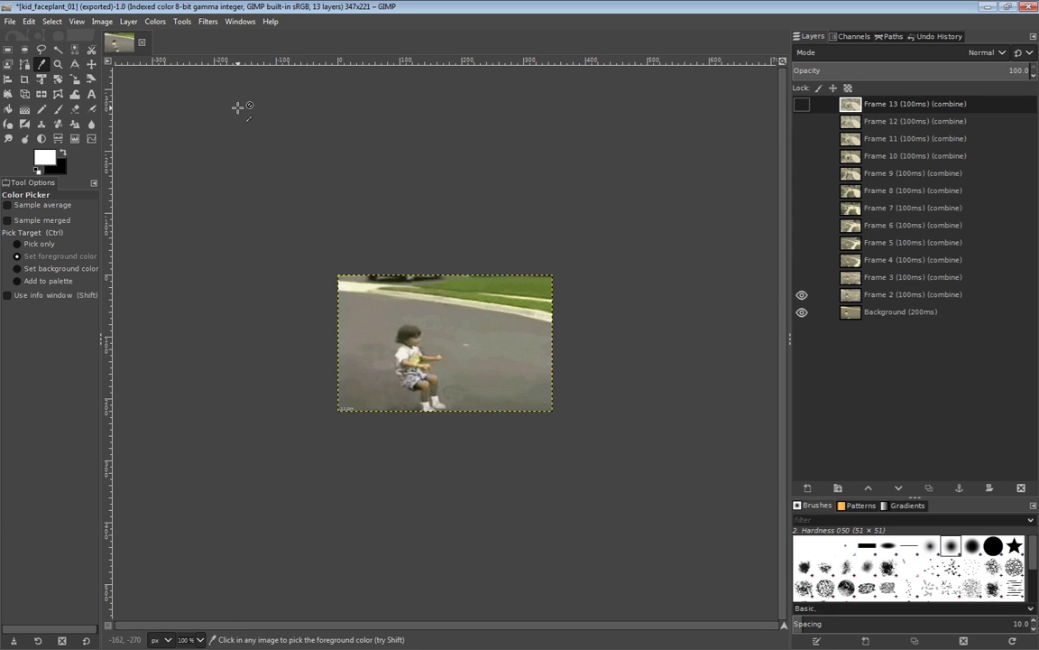
key(ctrl+shift+e)
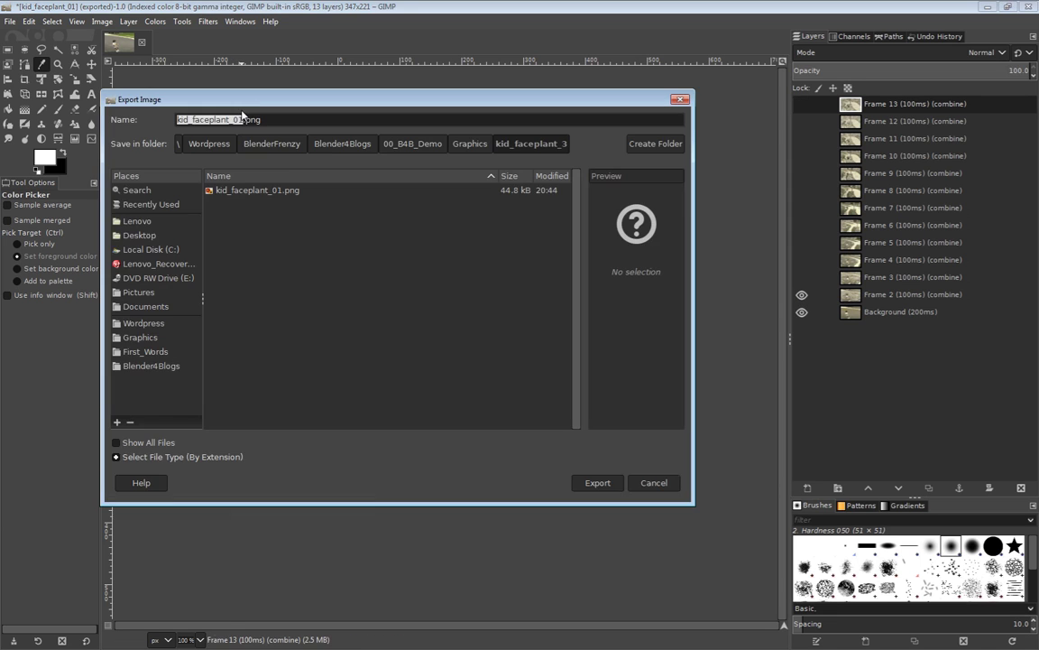
click(260, 191)
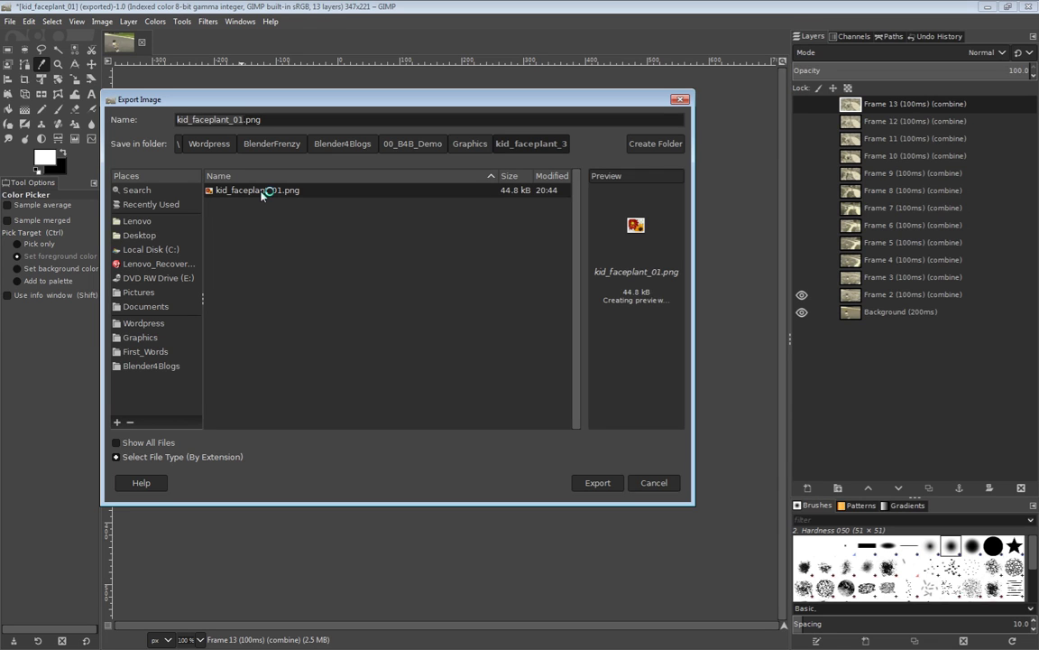
click(243, 120)
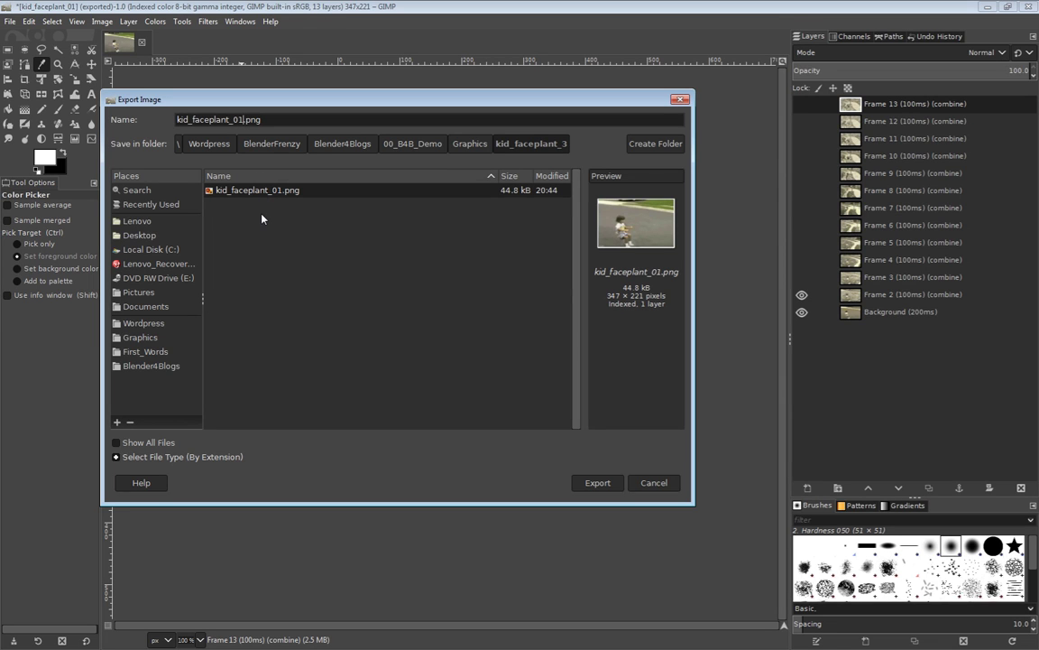
key(BackSpace)
text(2)
click(597, 483)
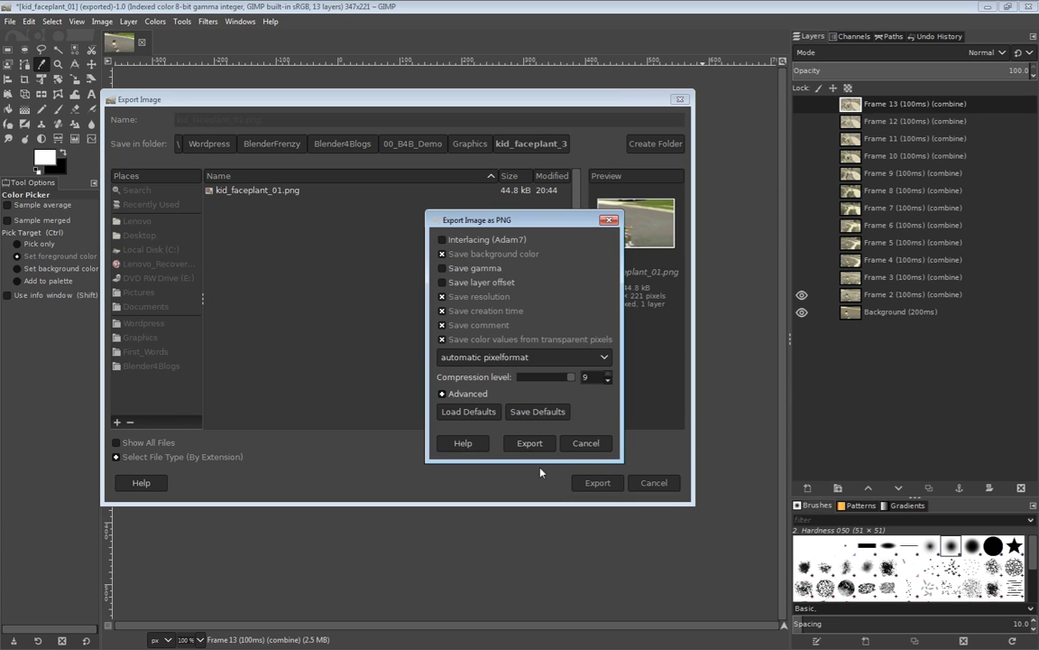
click(530, 443)
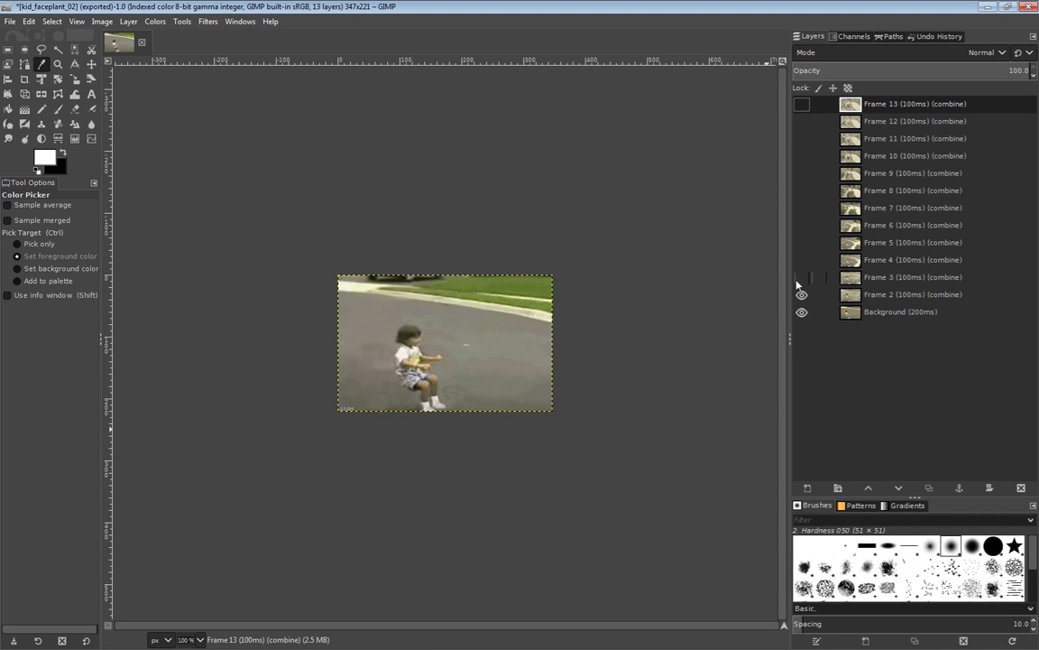
- Export the Frame 3 layer as kid_faceplant_03.png, then reveal Frame 5 for export
click(800, 278)
key(ctrl+shift+e)
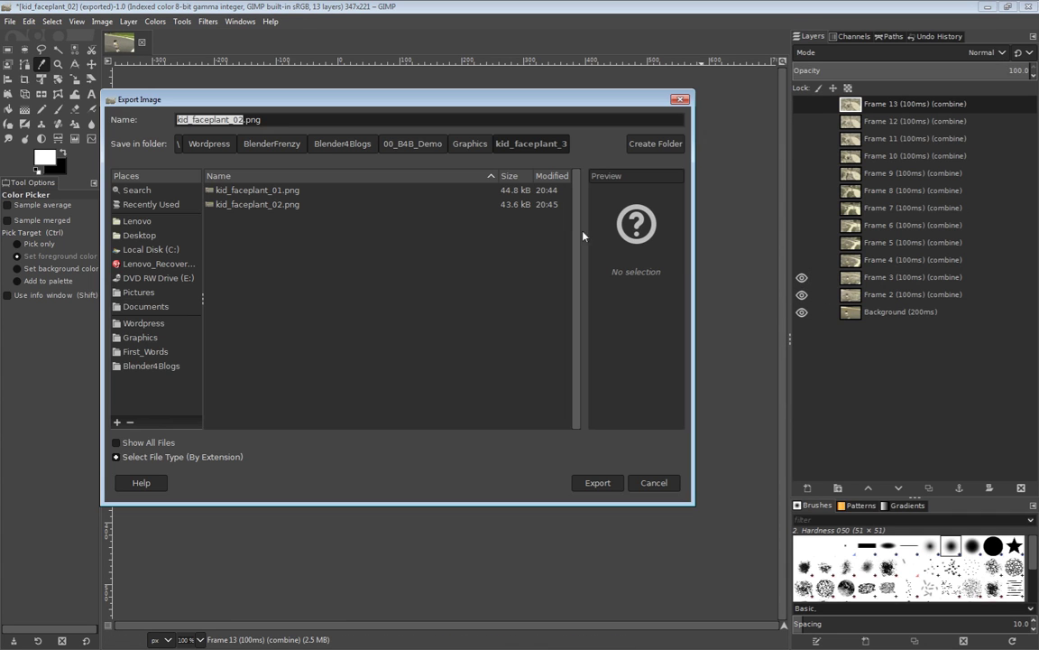
key(BackSpace)
text(3)
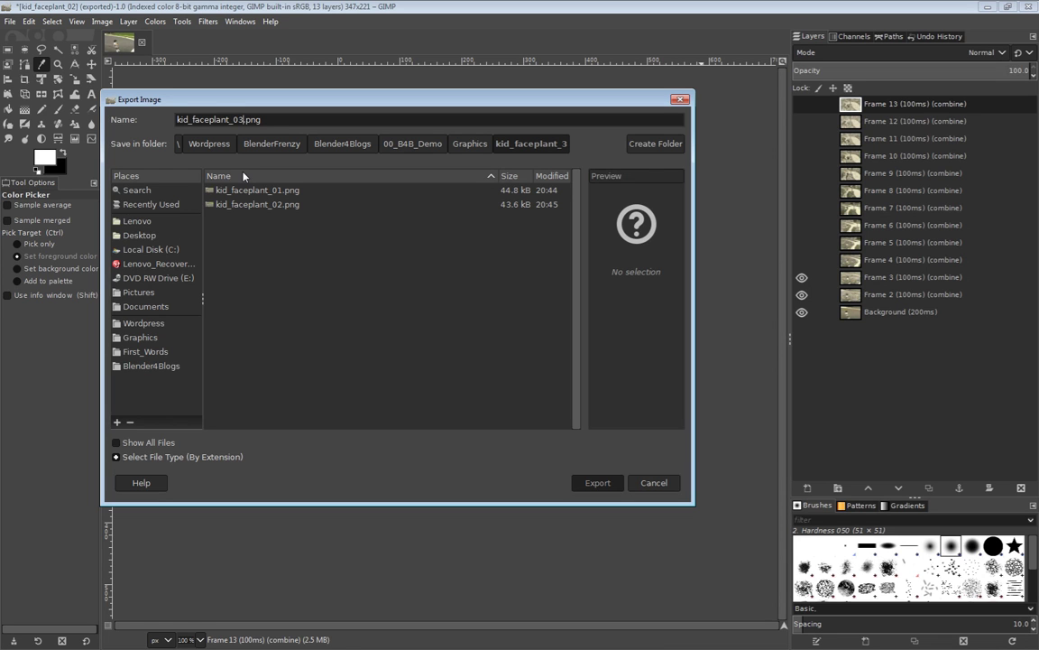
key(Return)
key(Return)
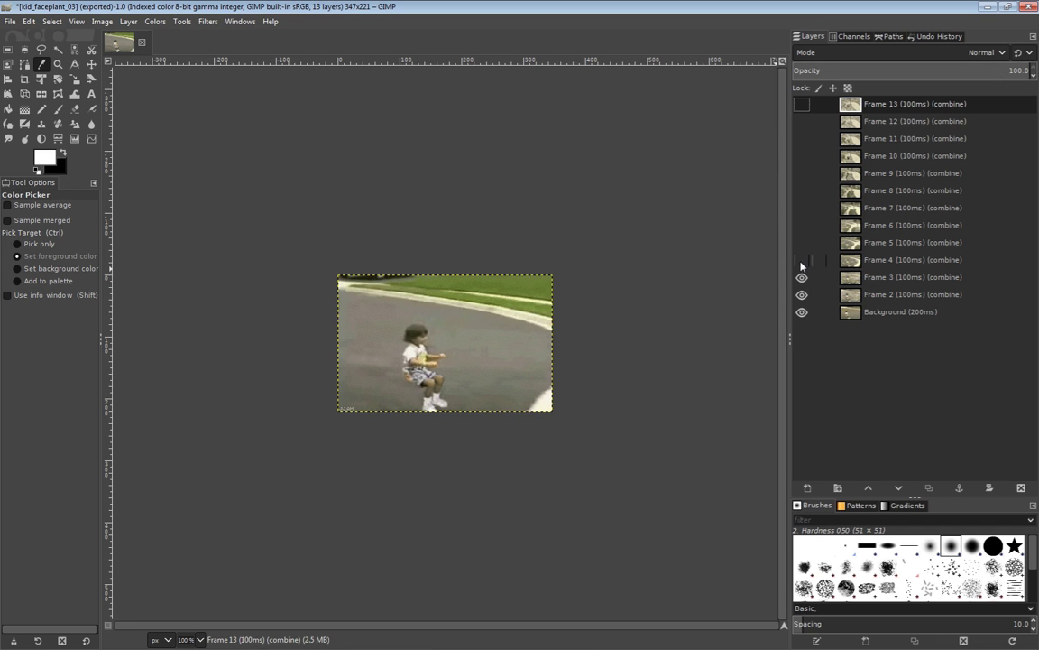
click(801, 243)
key(shift+ctrl+e)
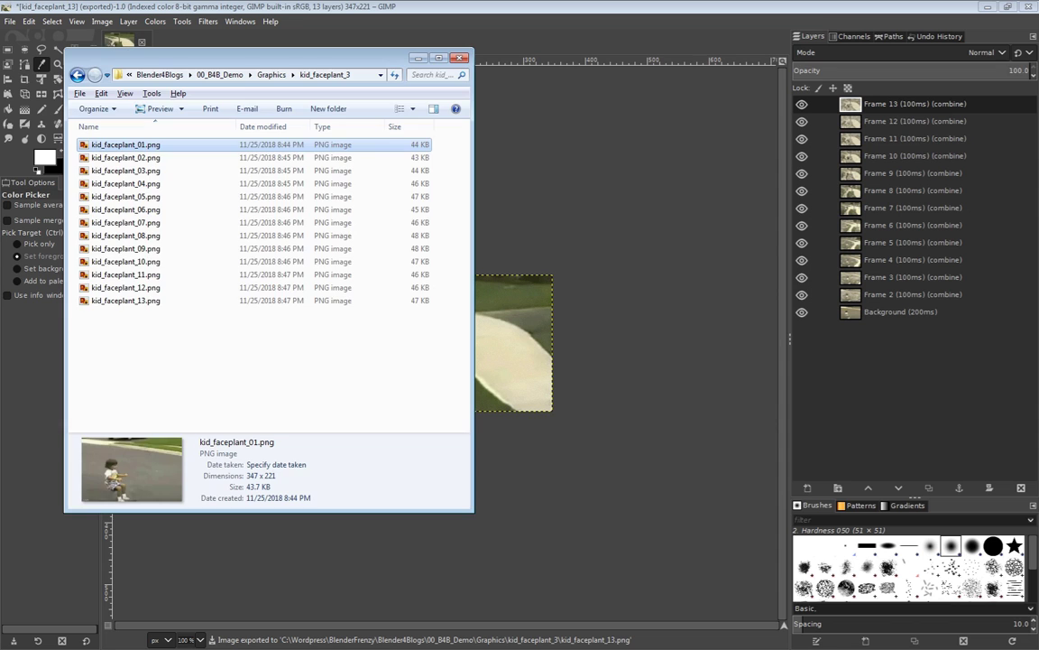
drag(192, 324, 126, 144)
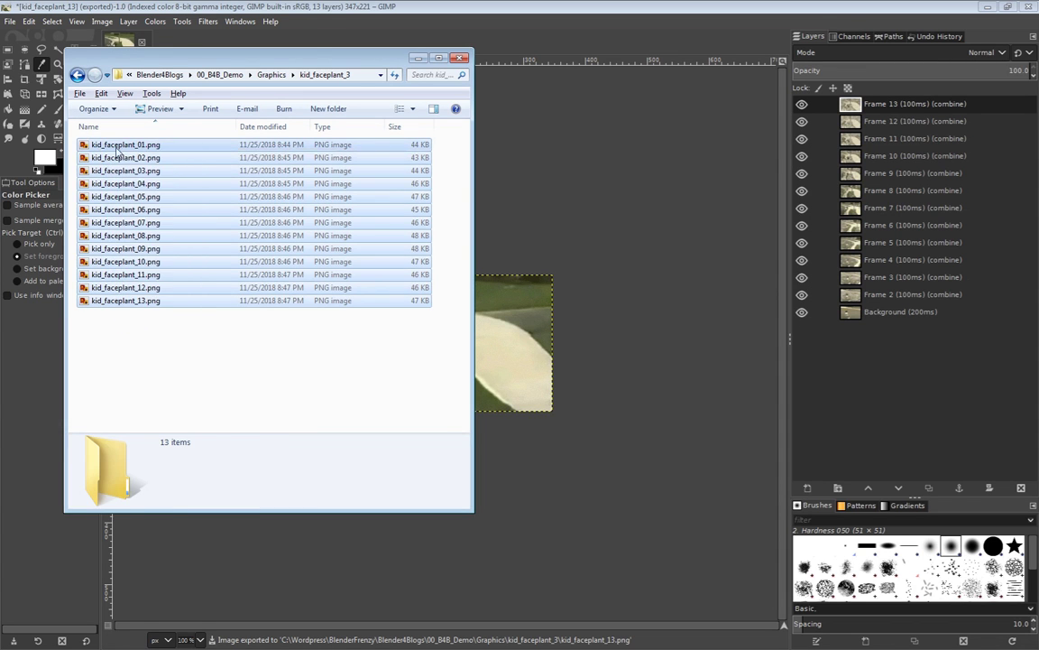
click(130, 145)
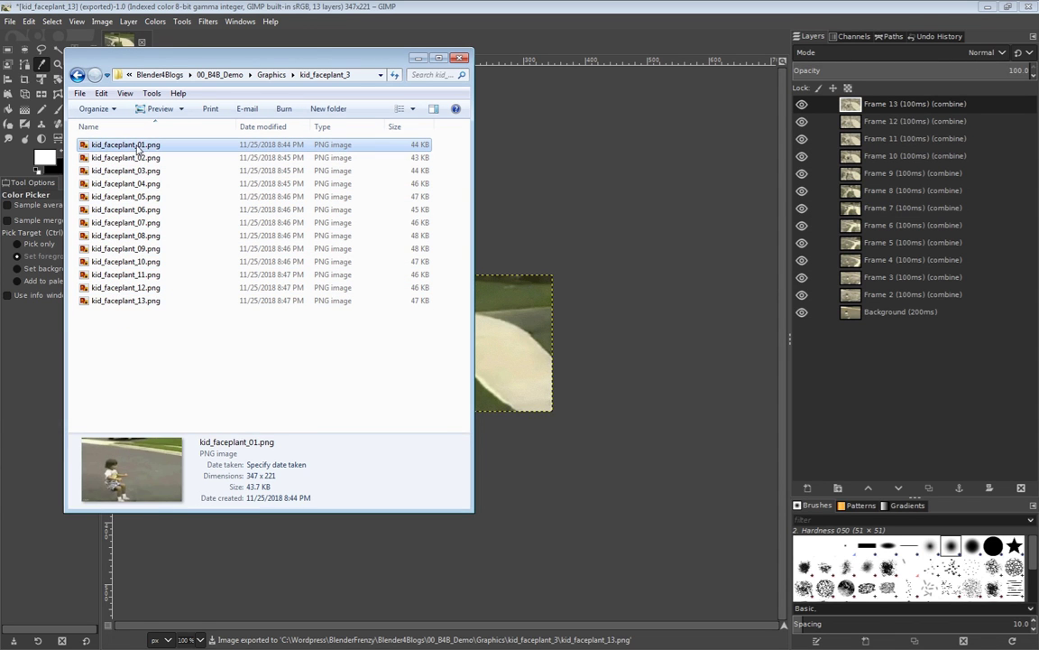
click(181, 329)
drag(187, 334, 105, 140)
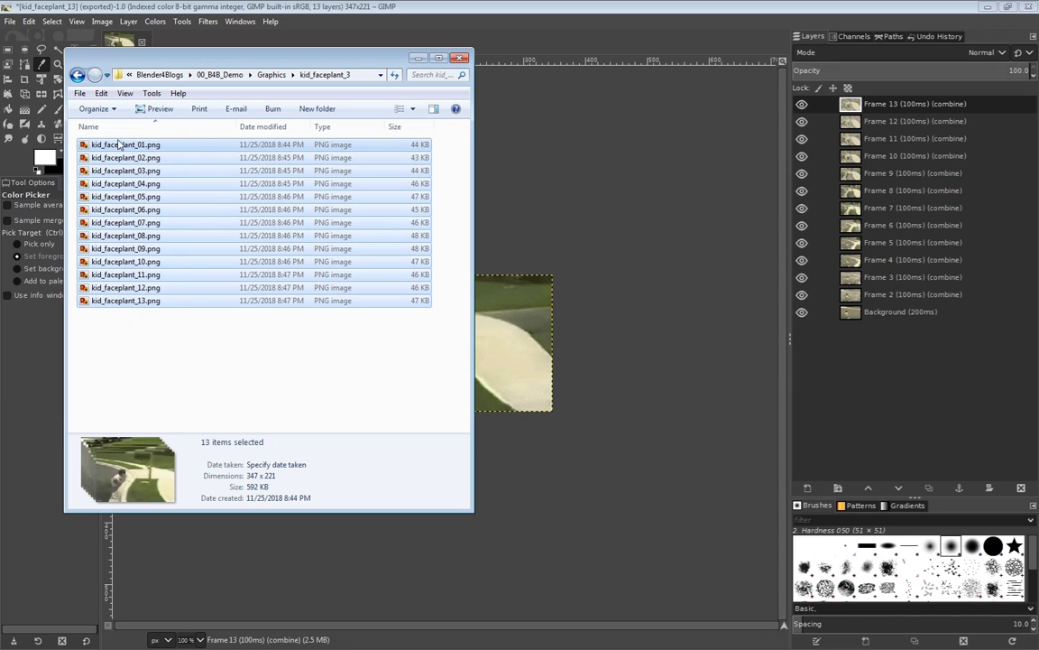
click(193, 374)
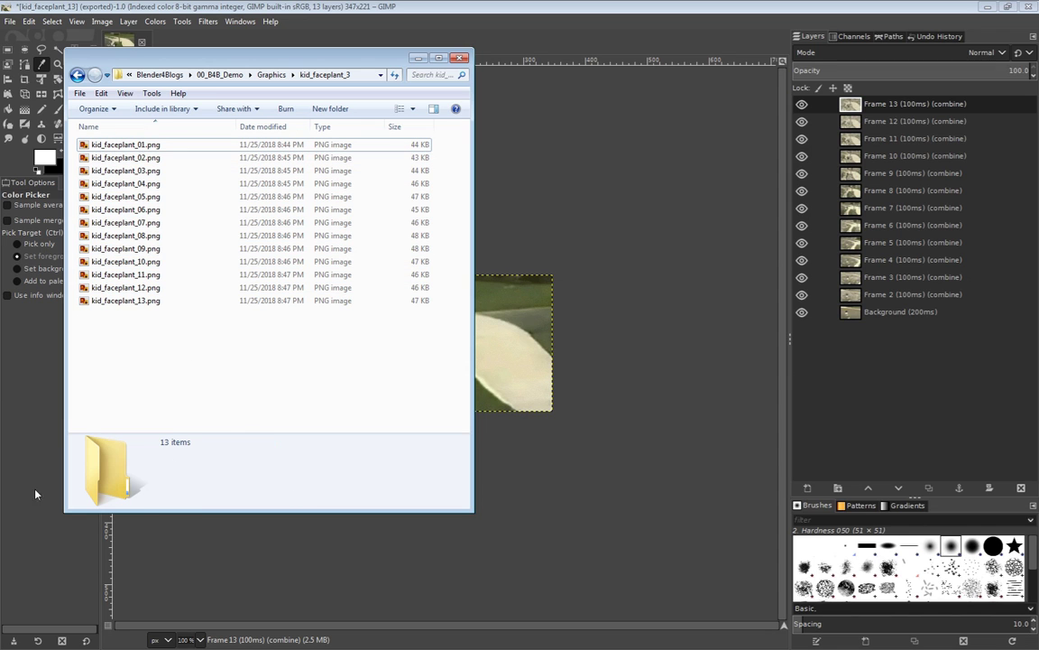
- Bring GIMP forward and choose File > Export Layers to save each layer separately
click(441, 29)
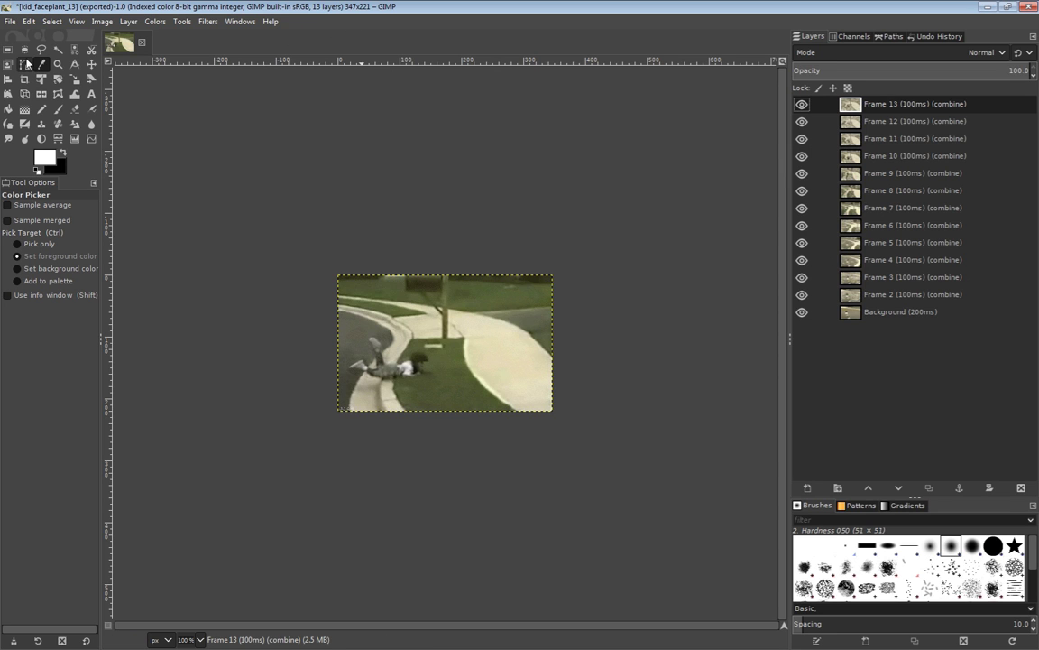
click(13, 24)
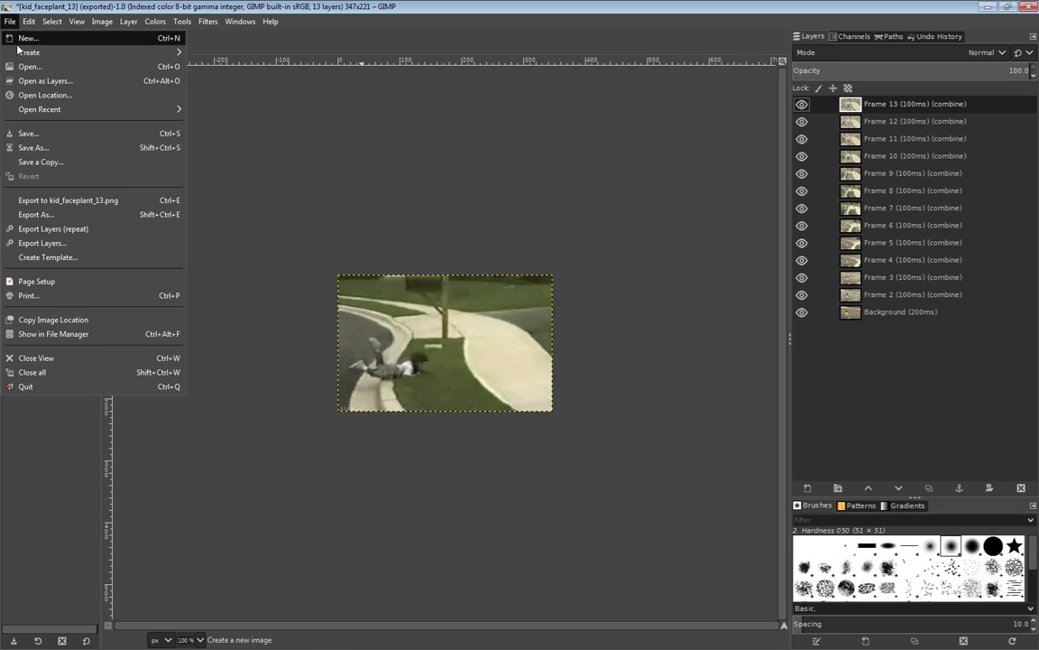
click(54, 245)
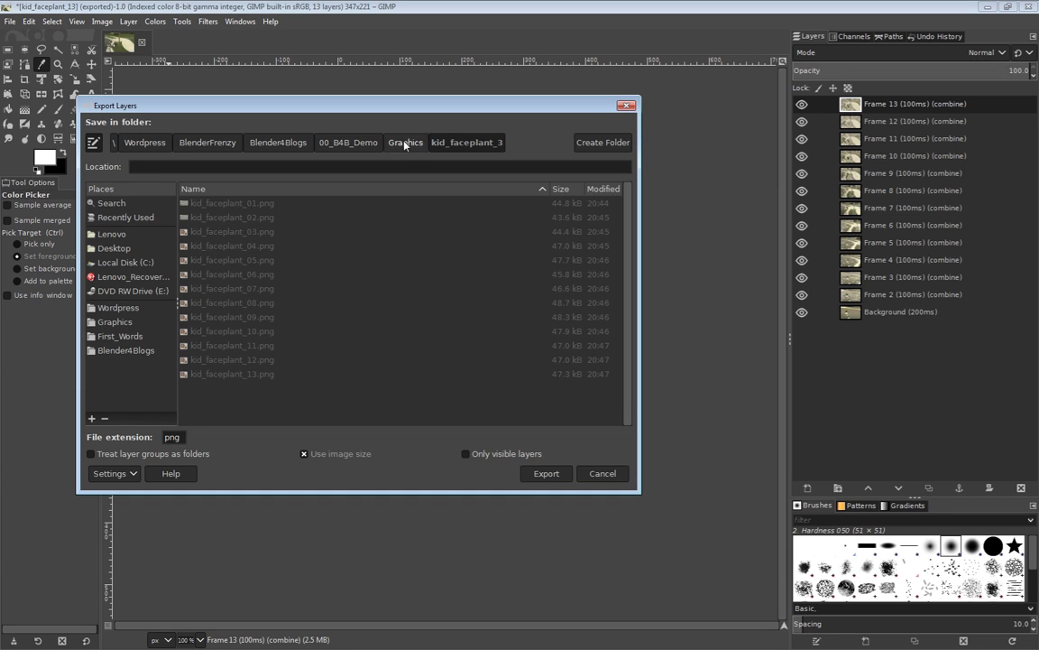
- Create a new kid_faceplant_4 folder inside Graphics as the export destination
click(405, 145)
click(609, 148)
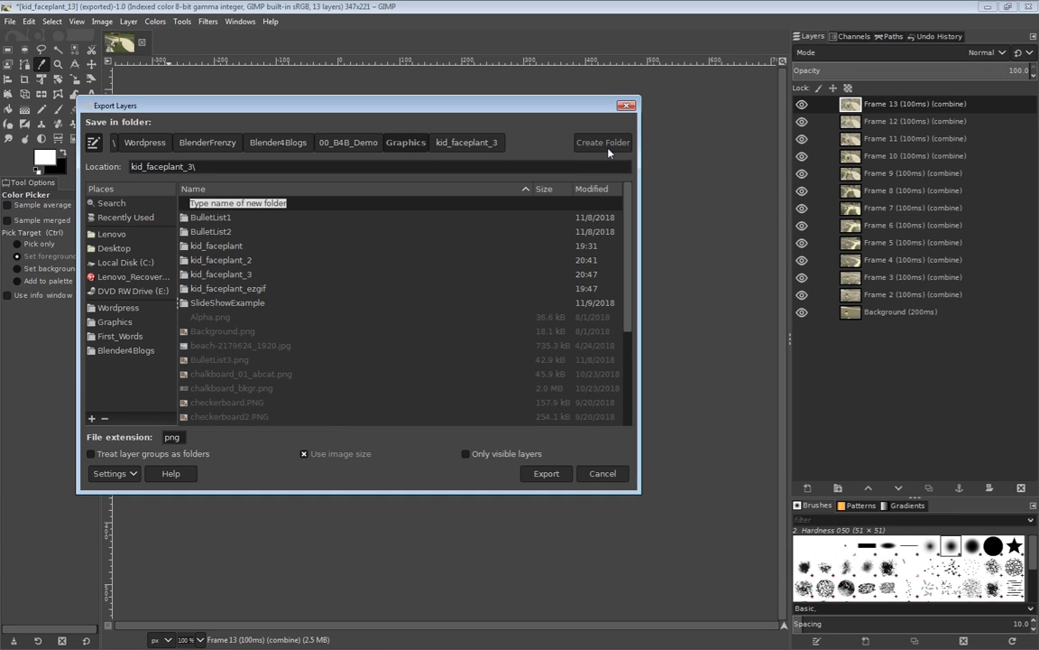
text(kid_faceplant_4)
key(Return)
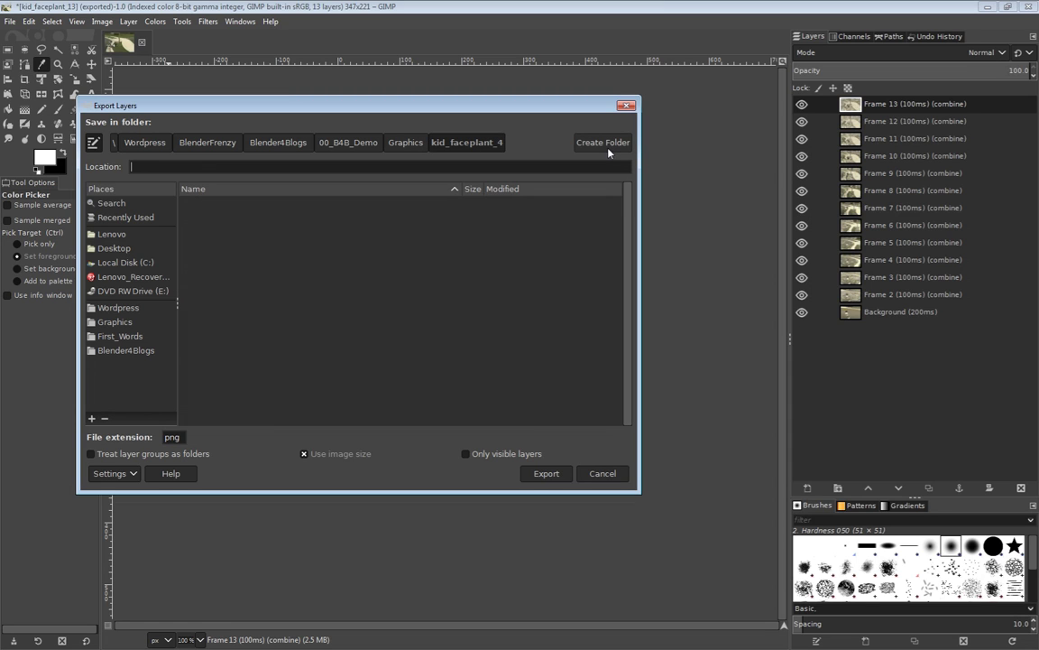
- Show the extended export settings and preview Frames 13, 12 and 11
click(131, 475)
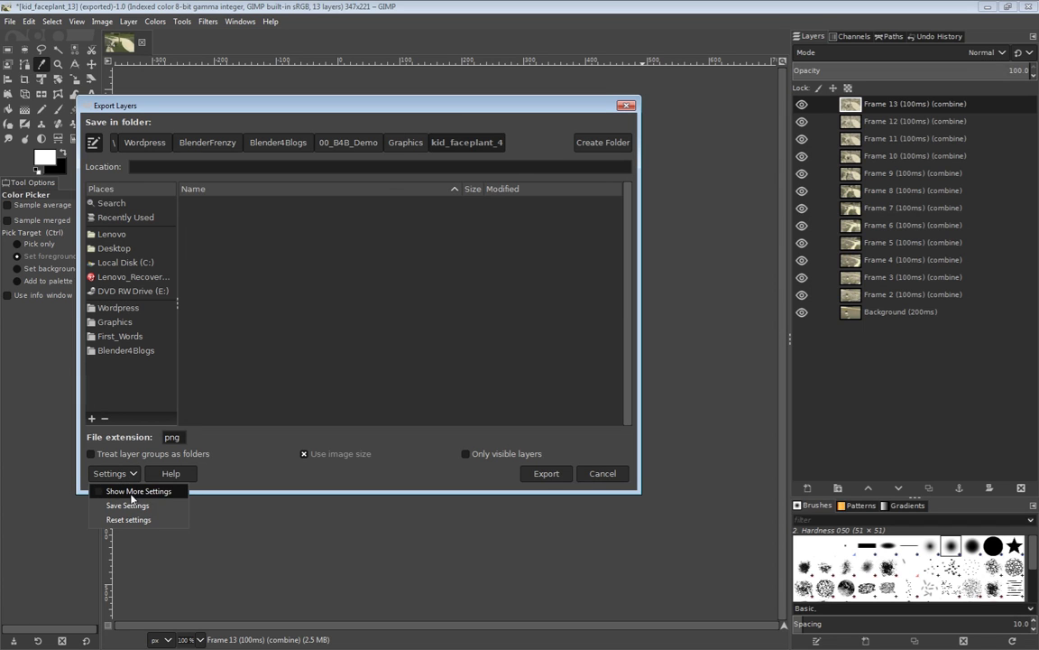
click(136, 491)
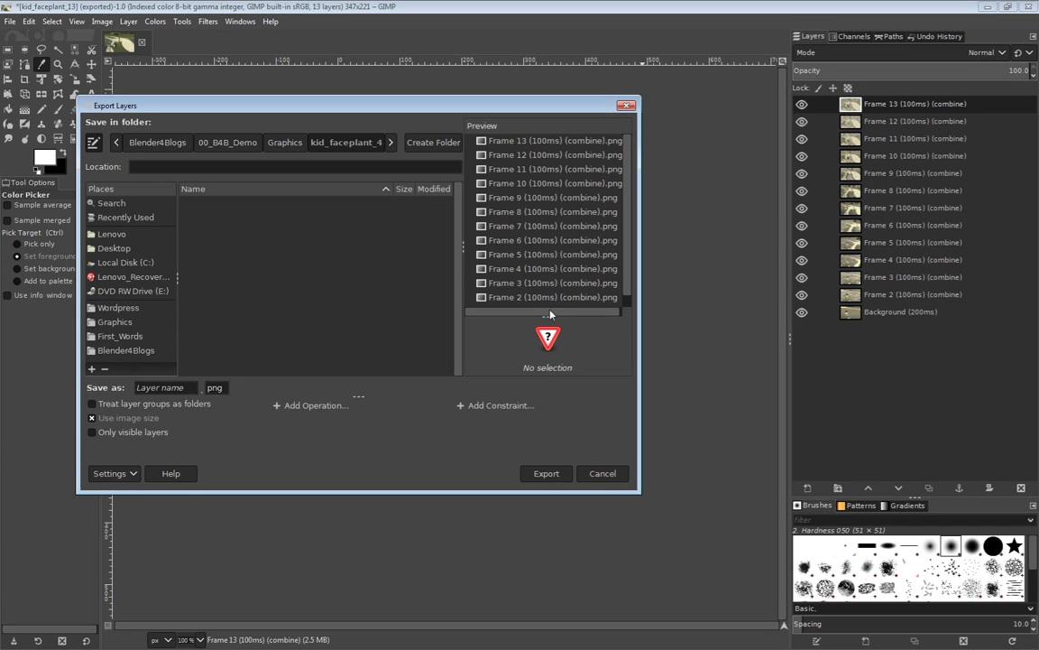
click(483, 141)
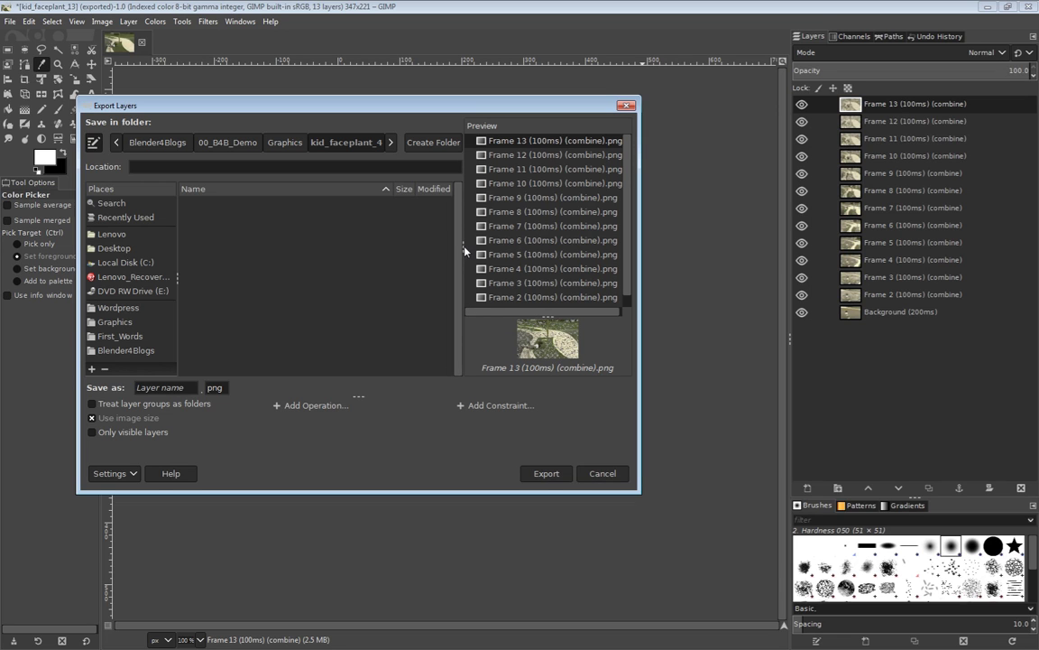
drag(462, 249, 357, 249)
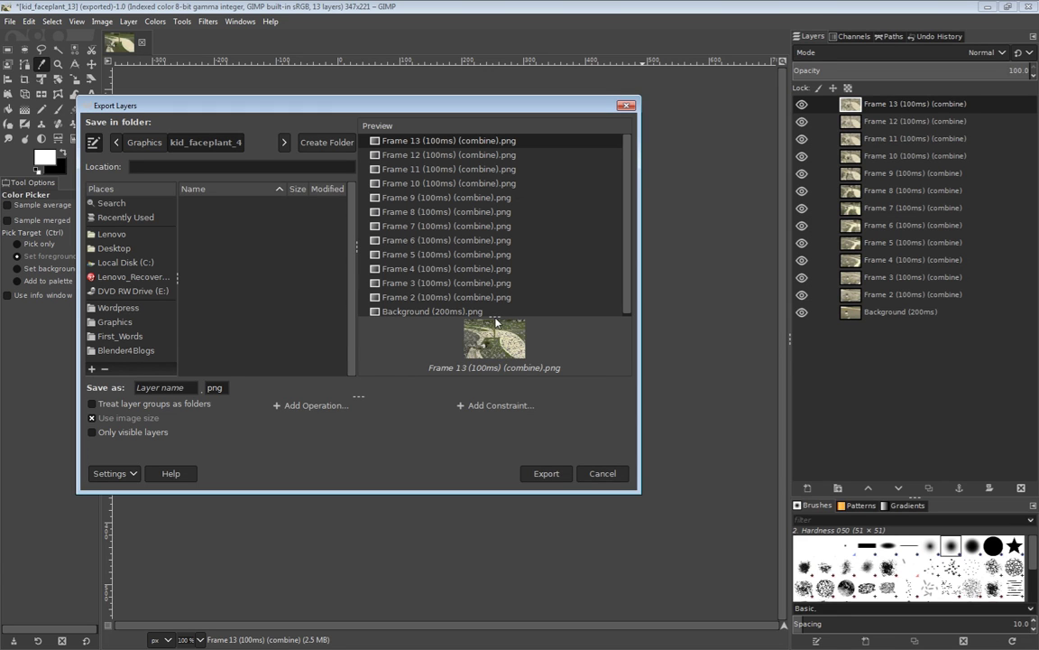
drag(497, 322, 502, 206)
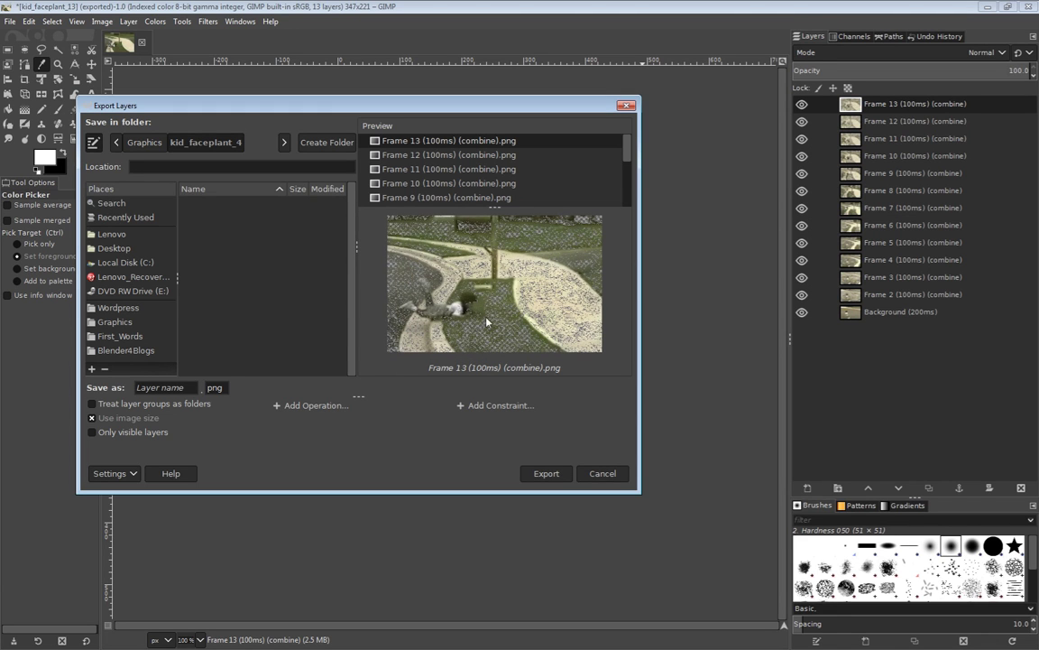
click(442, 159)
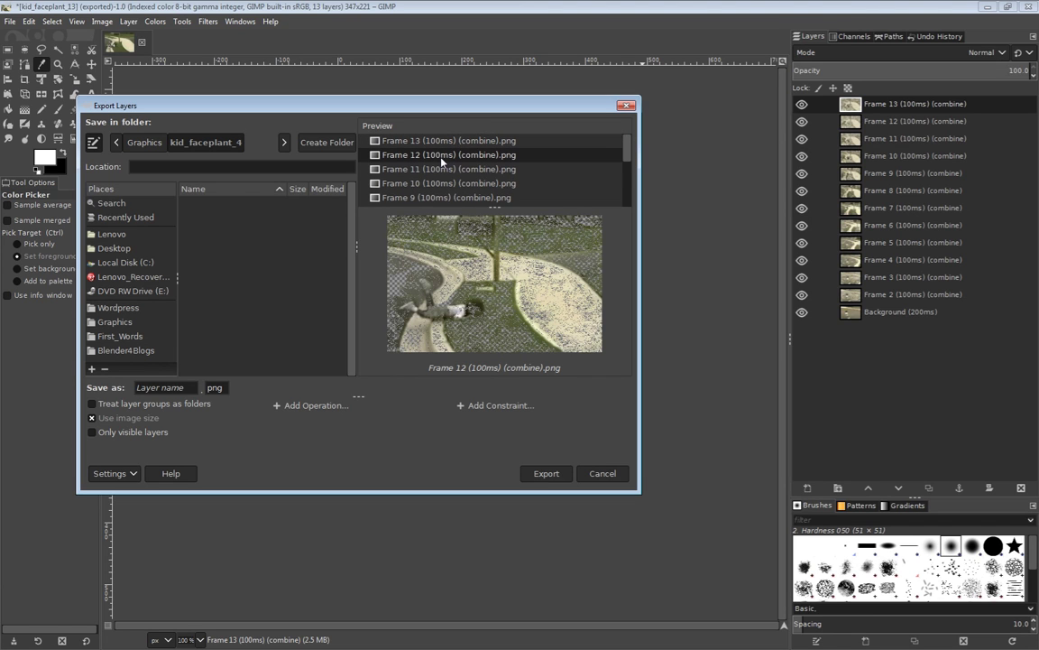
click(435, 172)
scroll(435, 177, down, 1)
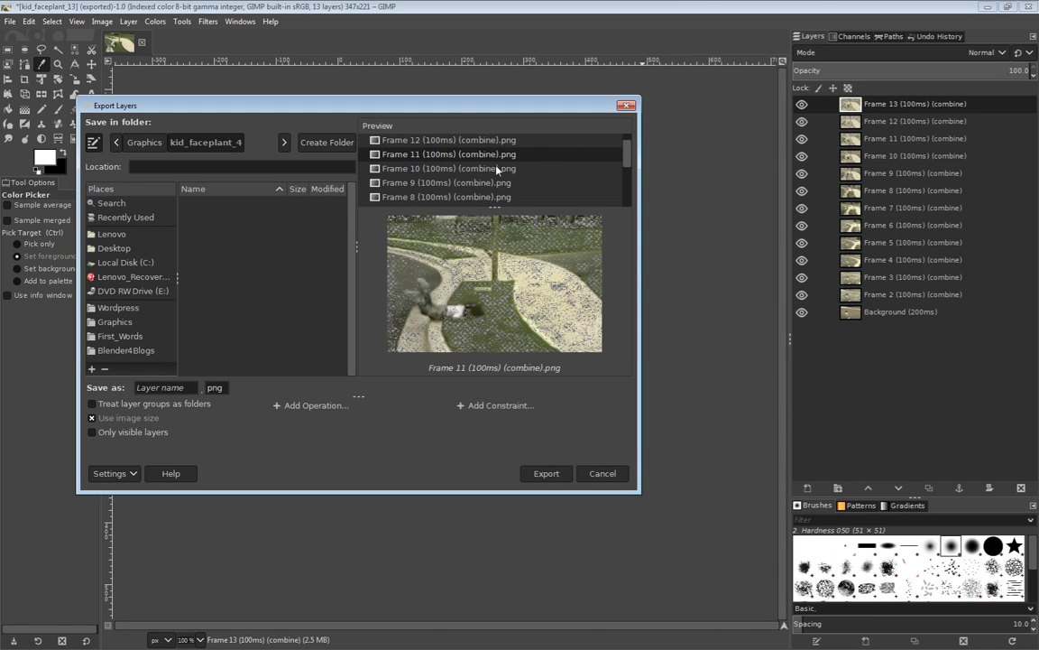
- Set the output file format to JPEG image and shrink the preview to list more frames
click(224, 388)
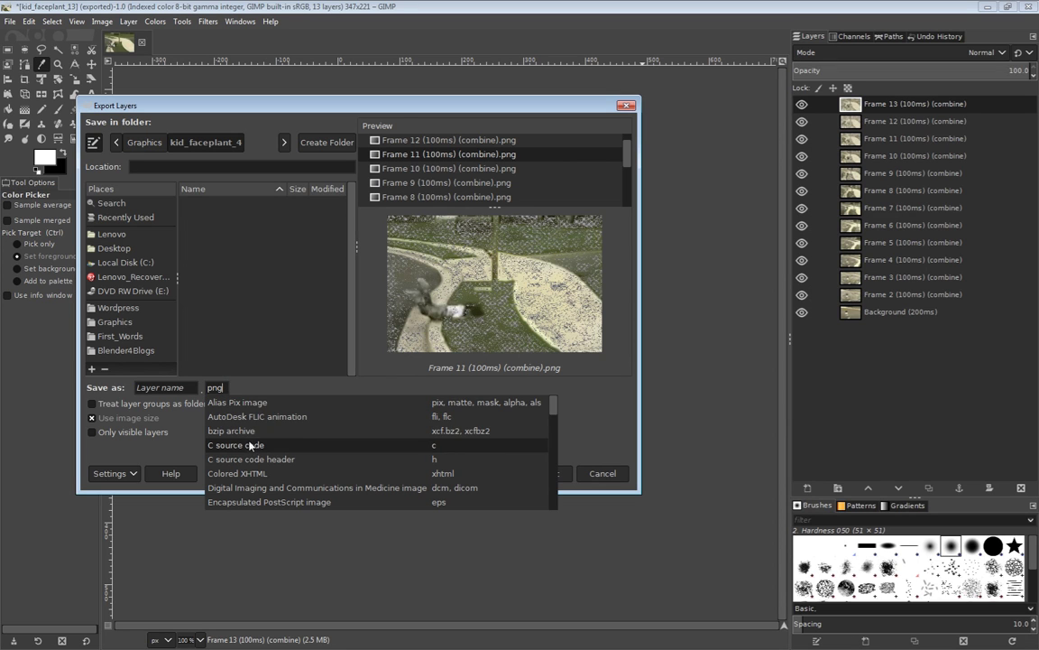
scroll(250, 445, down, 5)
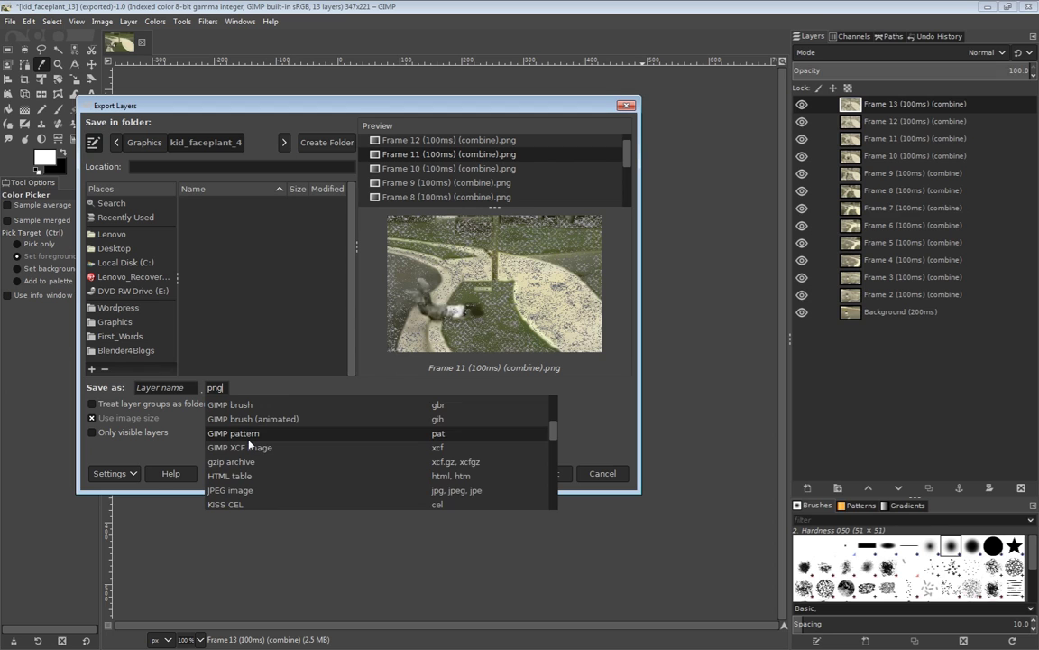
scroll(250, 446, down, 1)
click(241, 460)
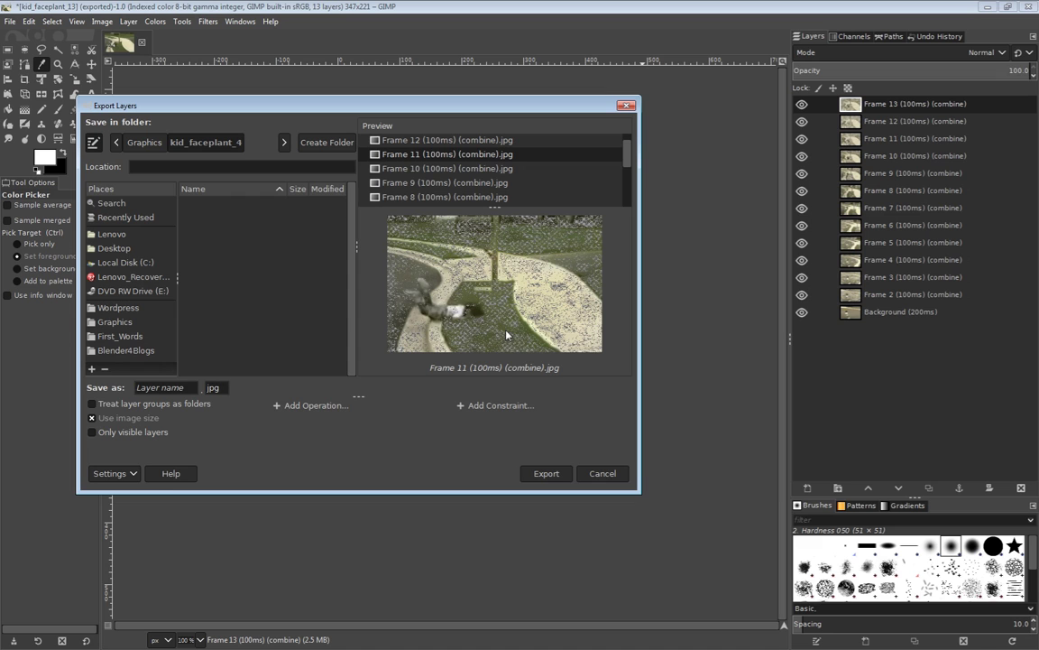
scroll(452, 180, up, 1)
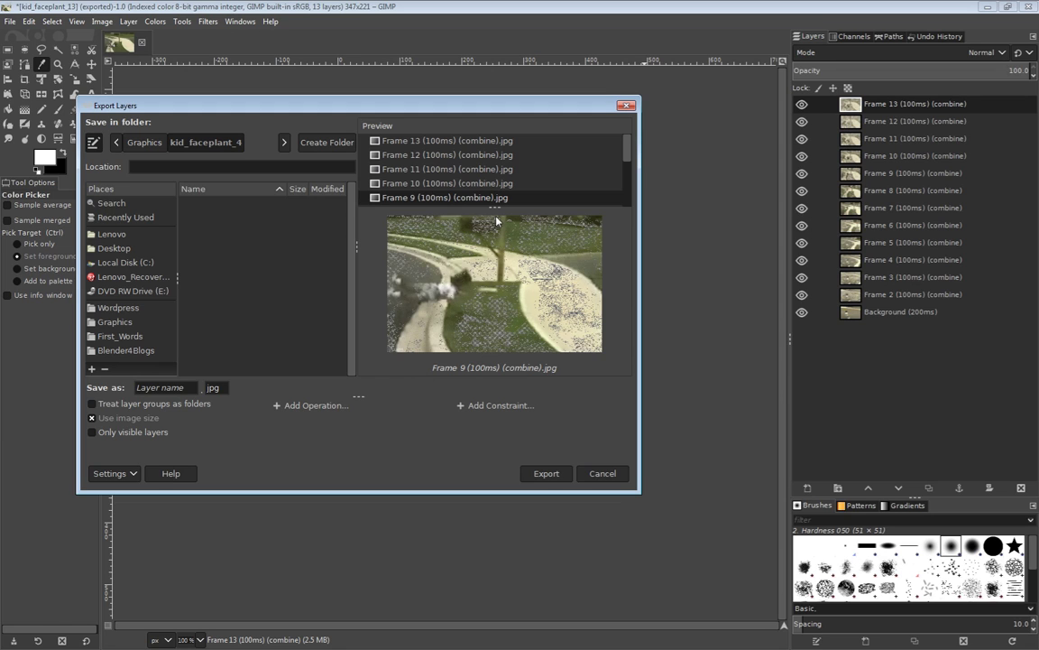
drag(495, 205, 495, 302)
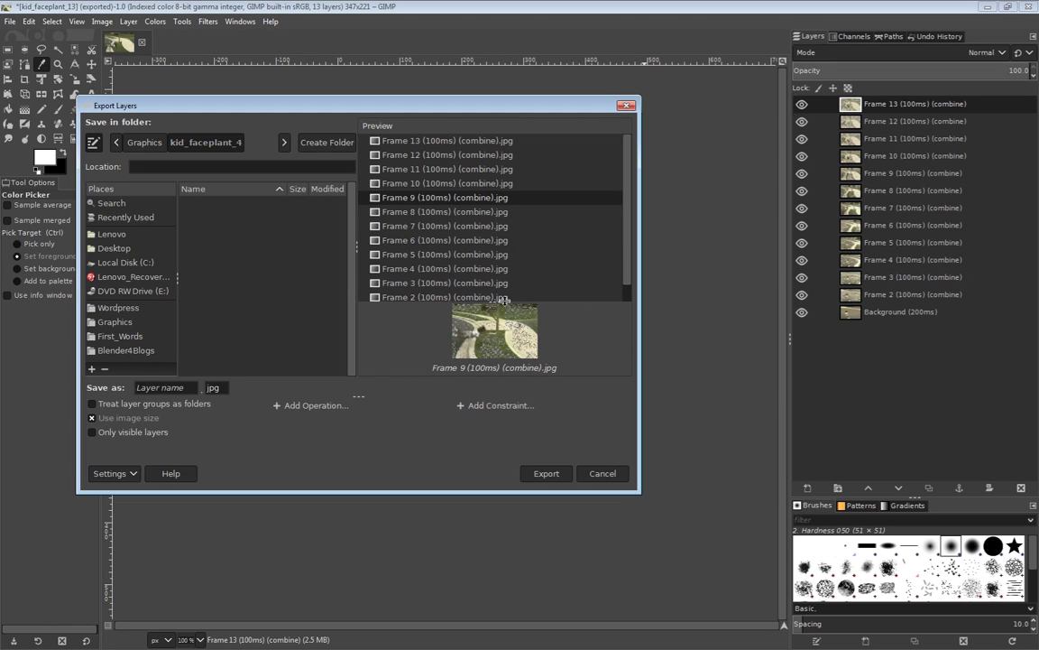
- Export all frame layers as JPGs at quality 90 into kid_faceplant_4
click(544, 473)
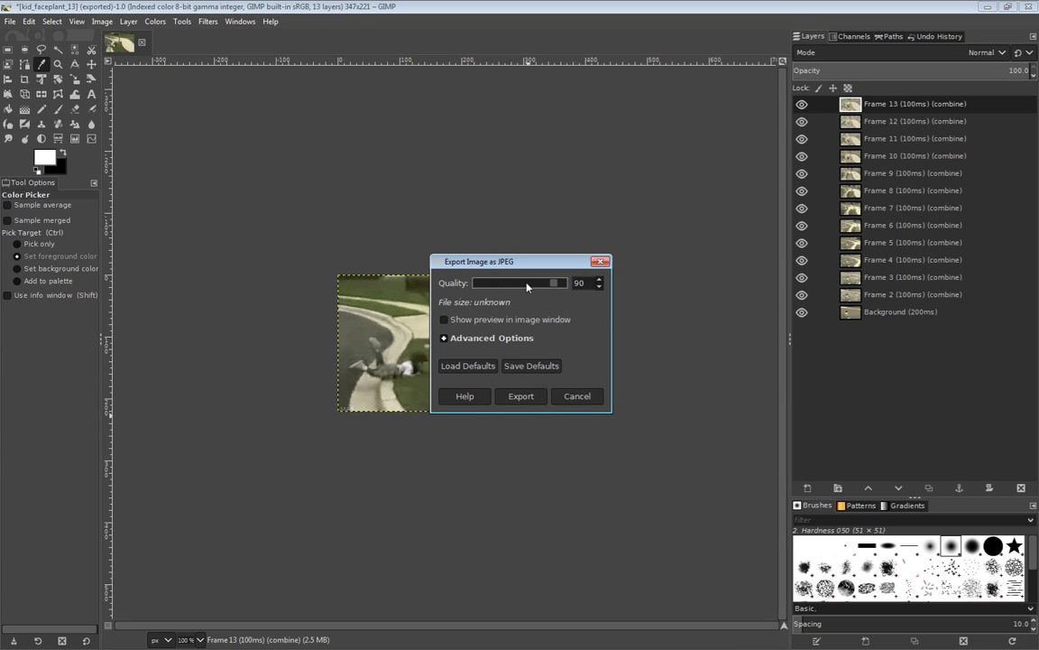
click(522, 396)
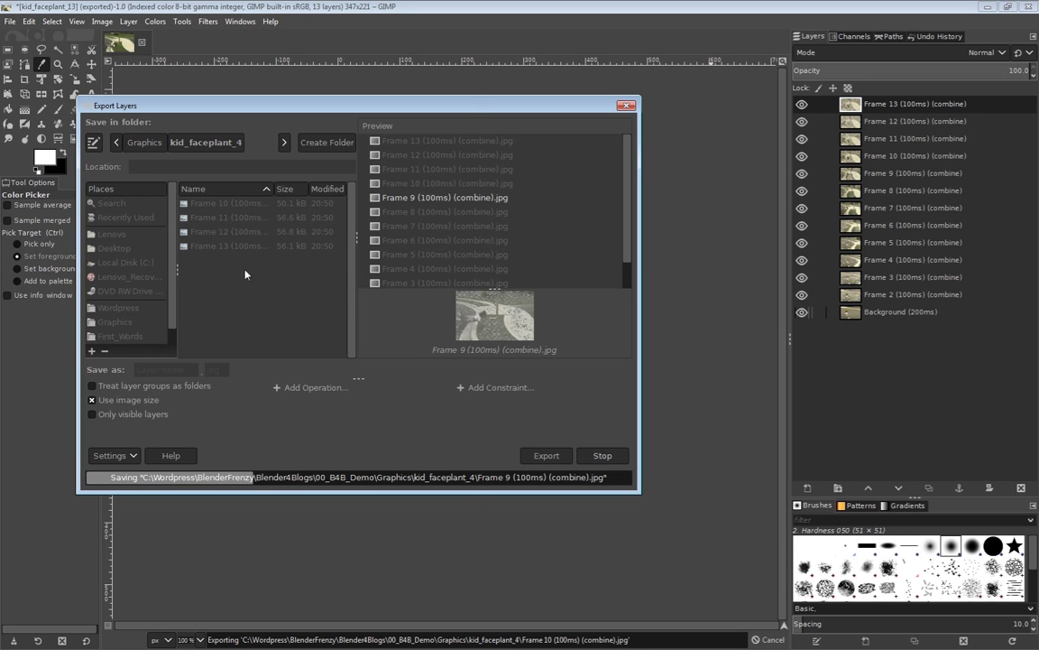
key(alt+Tab)
- Open the kid_faceplant_4 folder from Graphics and widen the Explorer window
click(271, 75)
double_click(136, 219)
click(162, 145)
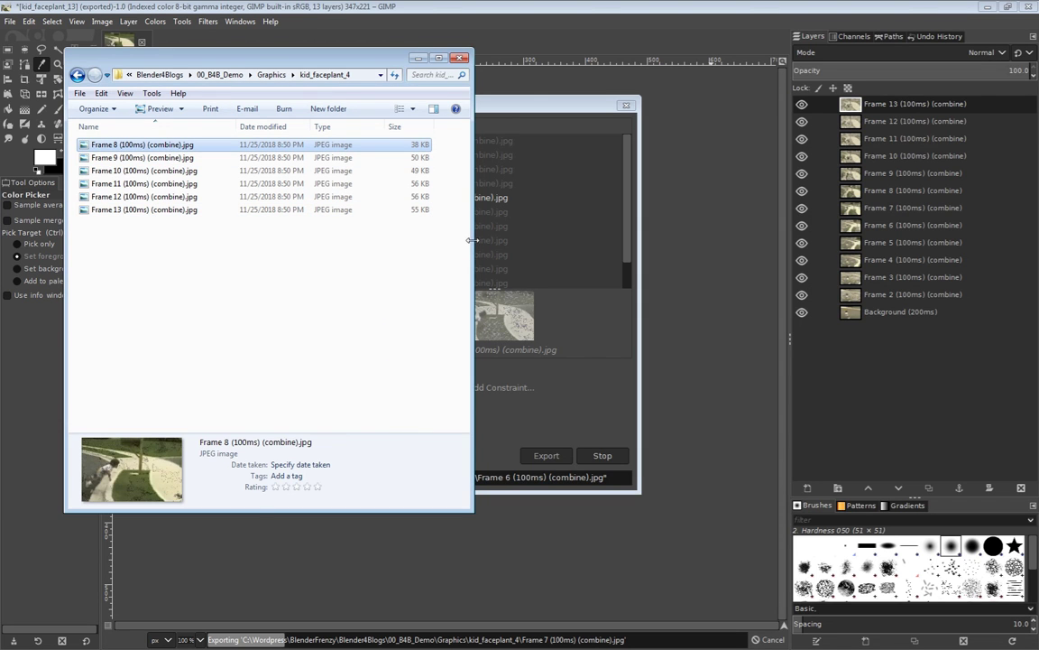
drag(473, 242, 686, 232)
- Preview the Frame 9 to 13 JPGs, then show the plugin's GitHub releases page
click(649, 109)
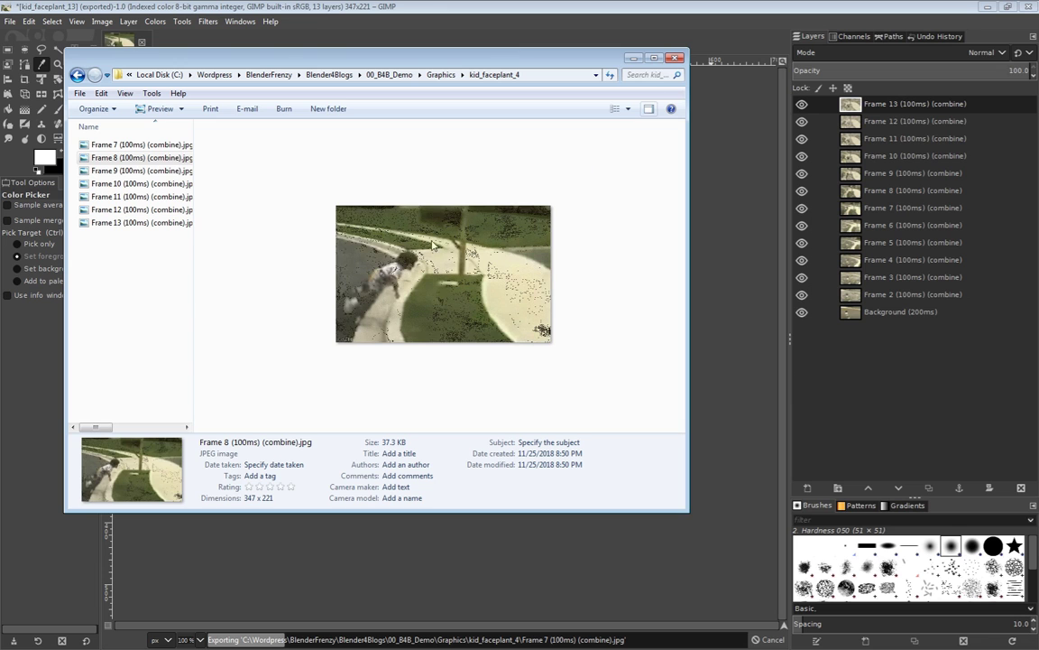
click(131, 171)
click(128, 196)
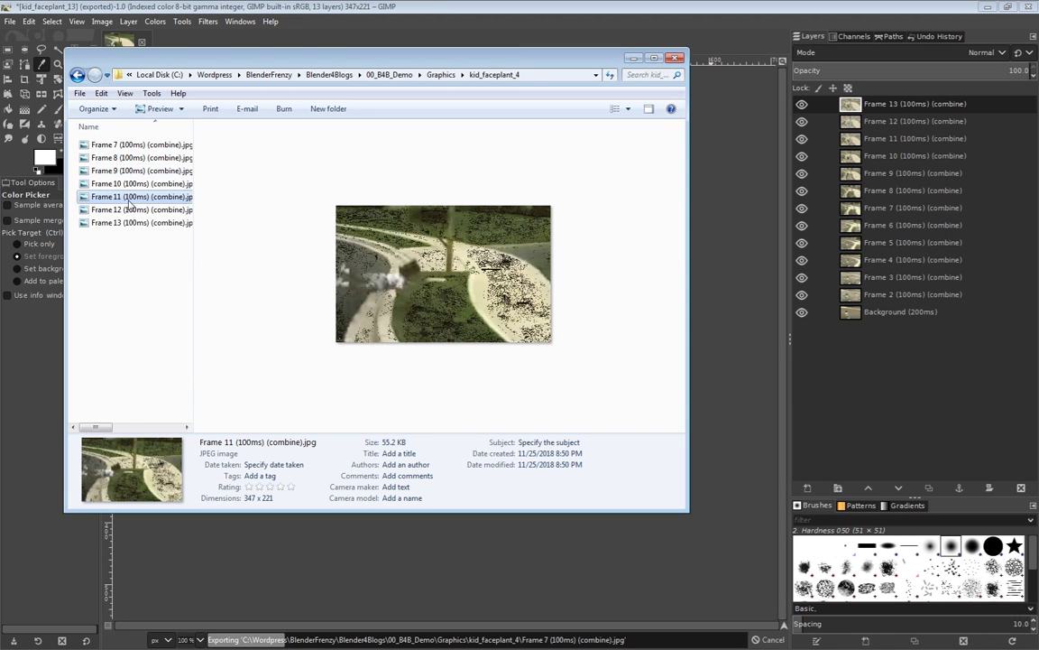
click(127, 210)
click(128, 222)
click(127, 211)
click(131, 185)
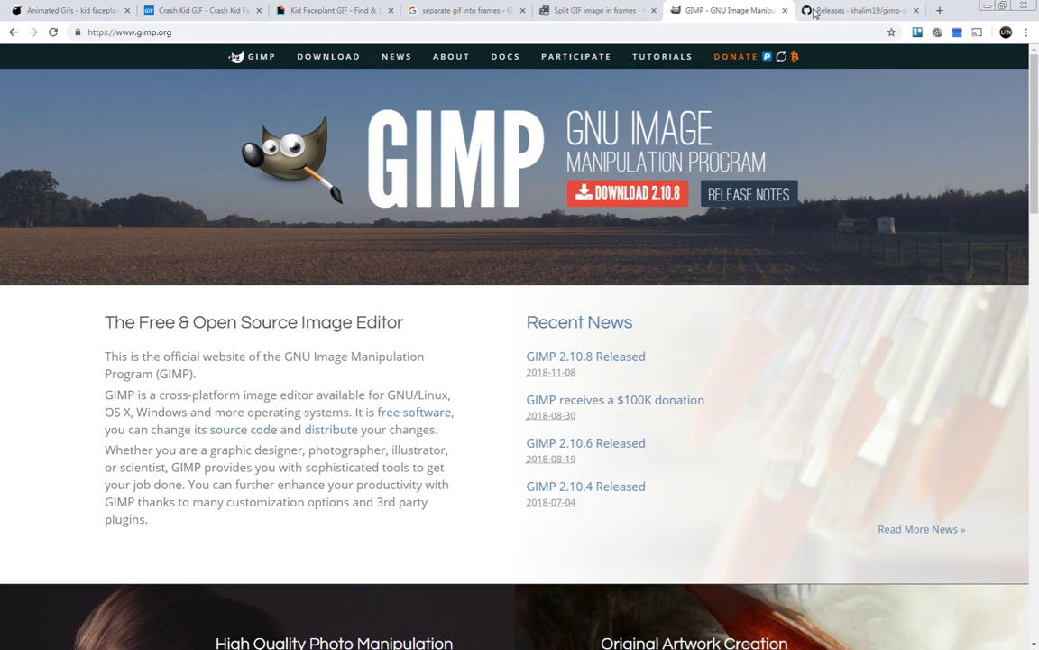
click(814, 12)
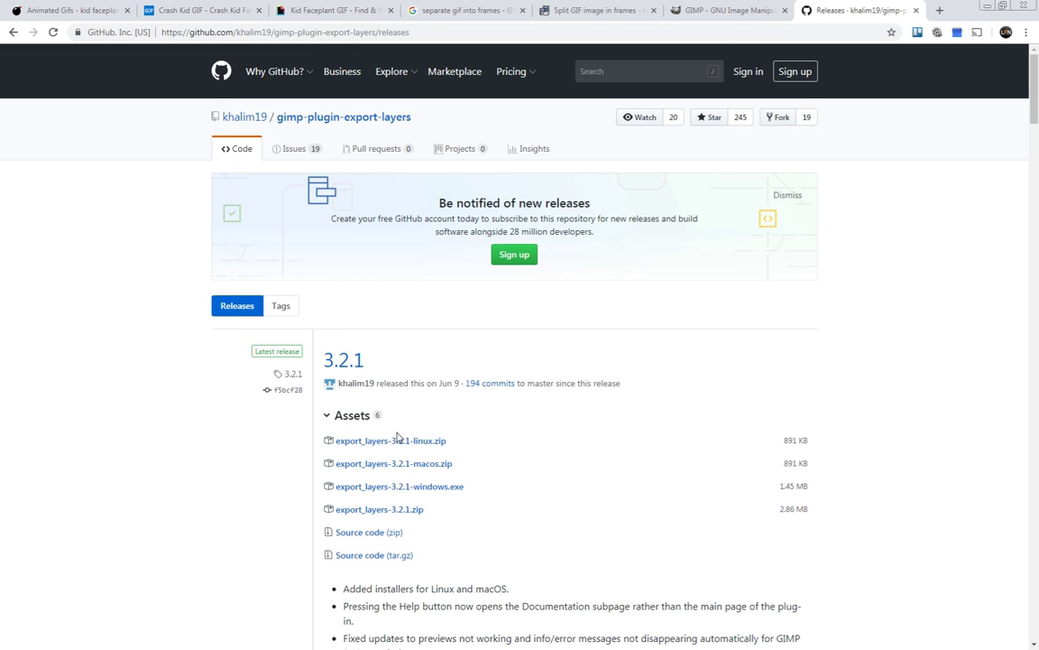
scroll(398, 435, down, 2)
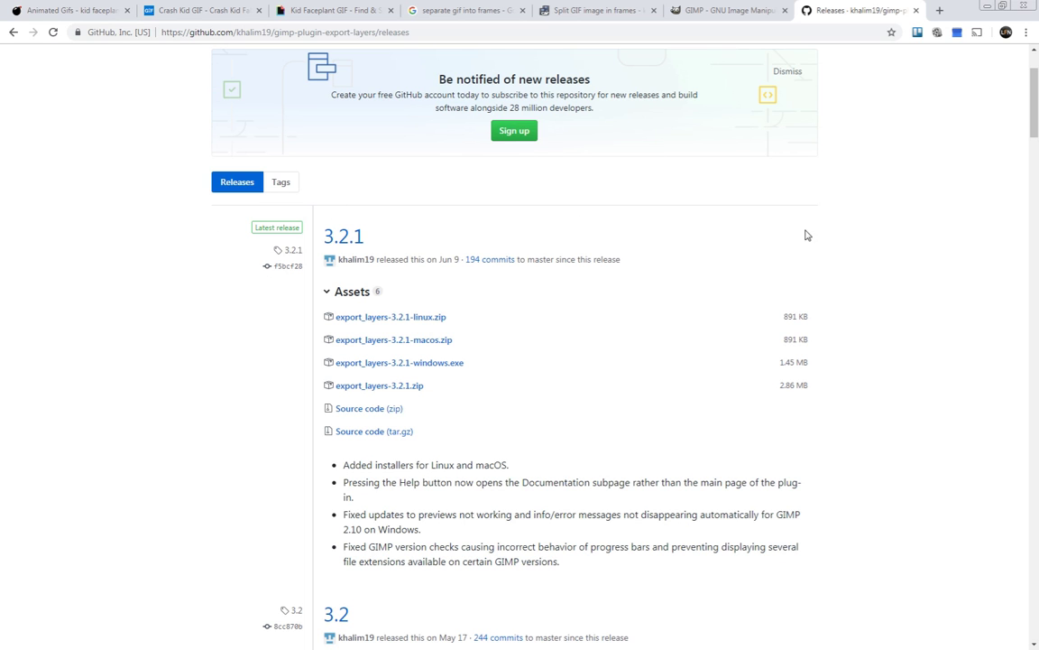
- Switch back to the Blender project with the GIF frame strip in the sequencer
key(alt+Tab)
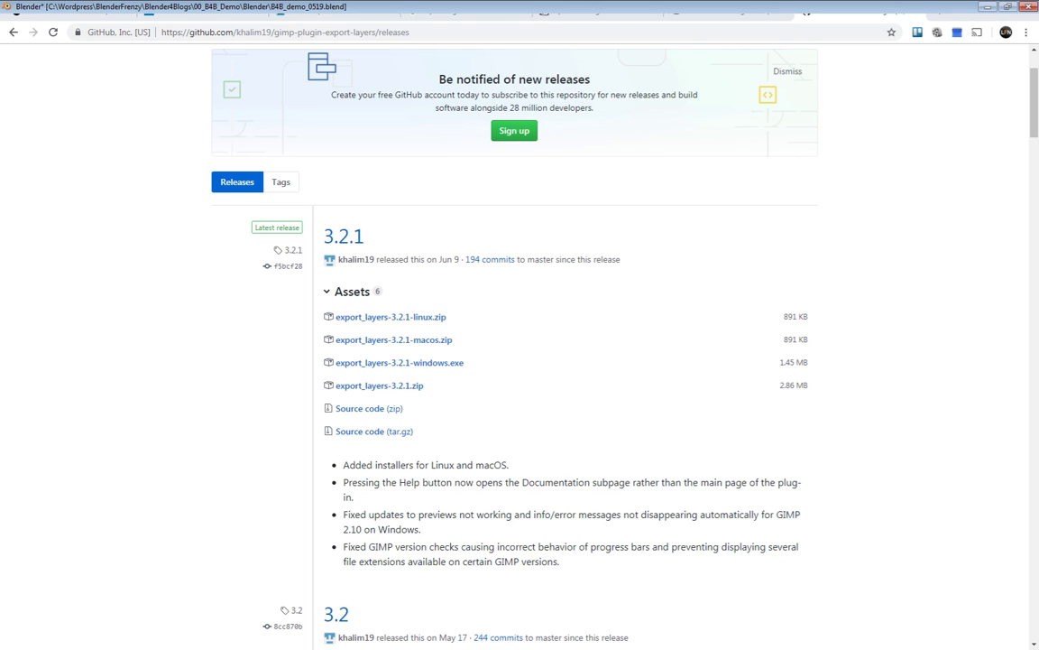